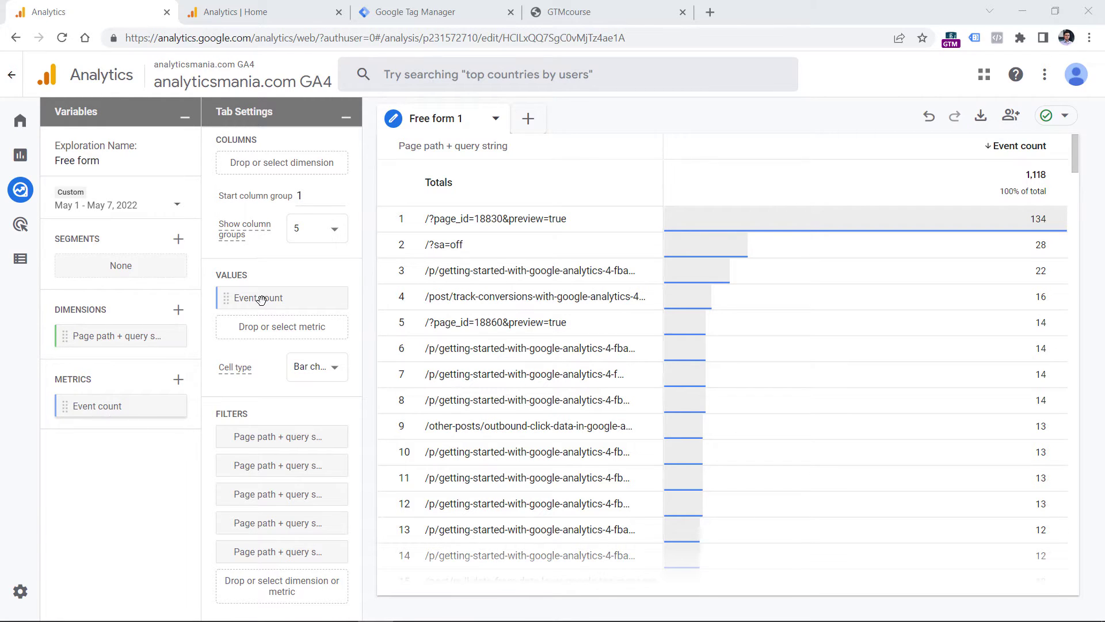
Filter the exploration to Page path + query string containing '?'
{"action": "scroll", "coordinate": [260, 294], "scroll_direction": "up", "scroll_amount": 8}
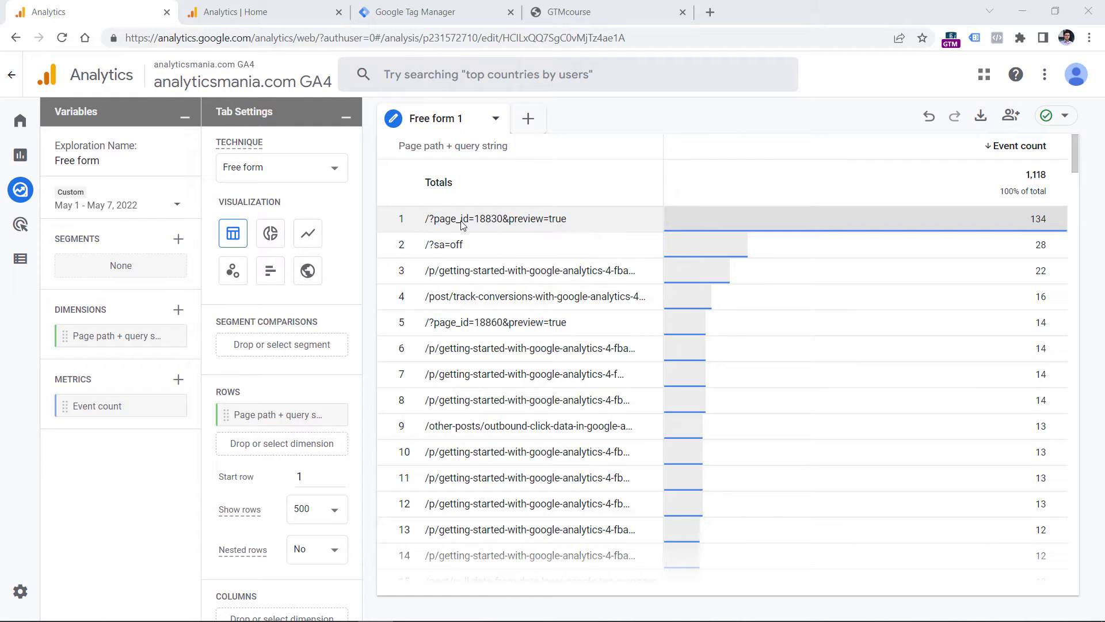
{"action": "scroll", "coordinate": [296, 316], "scroll_direction": "down", "scroll_amount": 6}
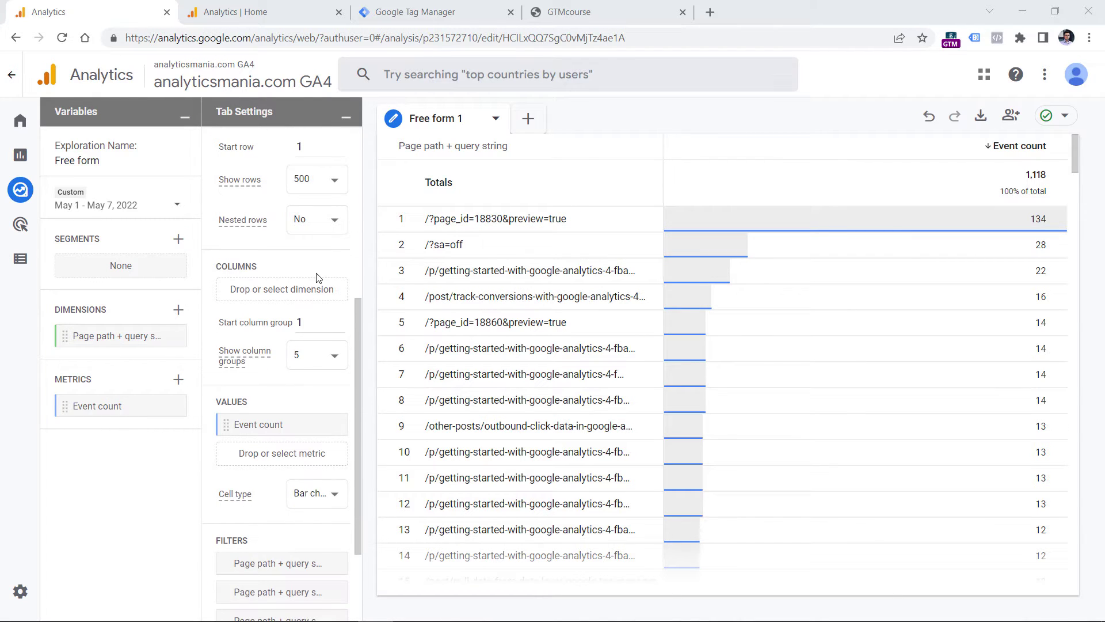
{"action": "scroll", "coordinate": [236, 541], "scroll_direction": "down", "scroll_amount": 3}
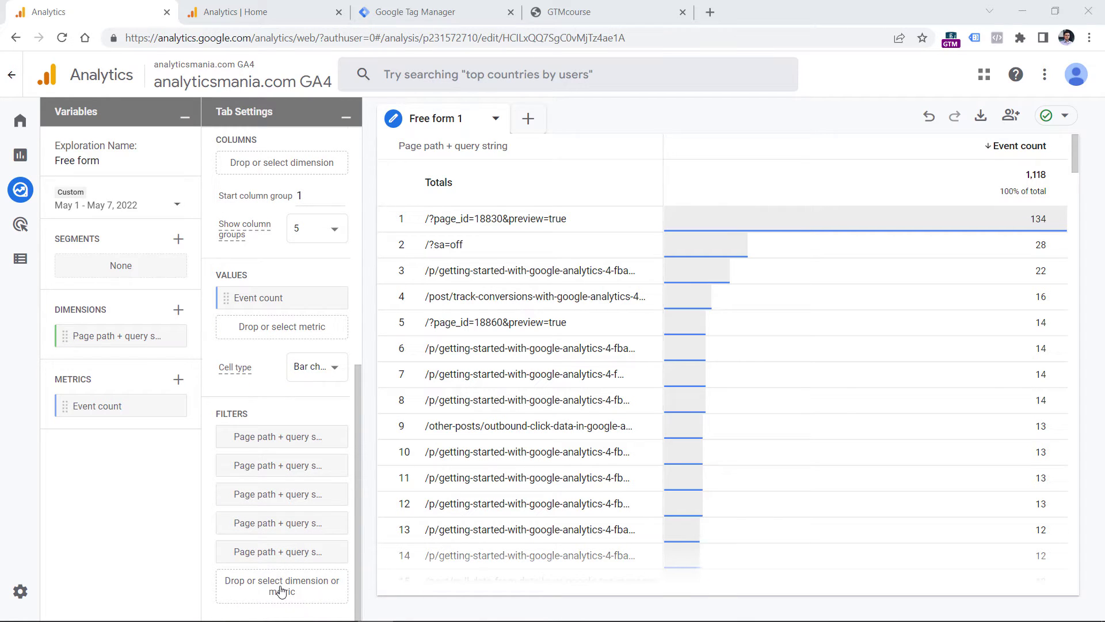
{"action": "left_click", "coordinate": [279, 588]}
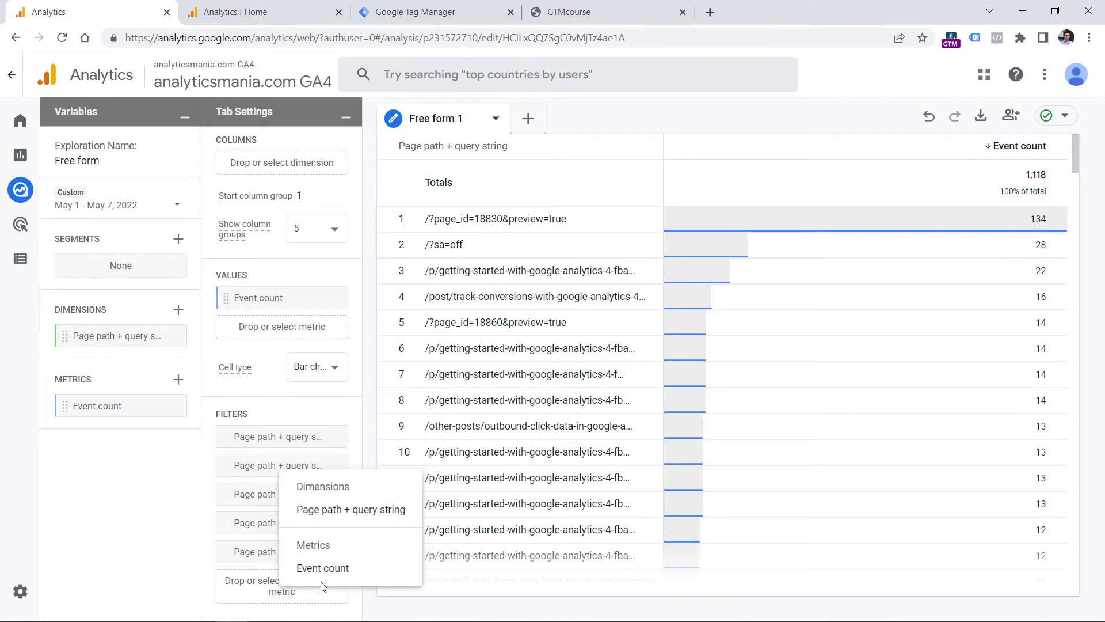
{"action": "left_click", "coordinate": [315, 512]}
{"action": "left_click", "coordinate": [274, 481]}
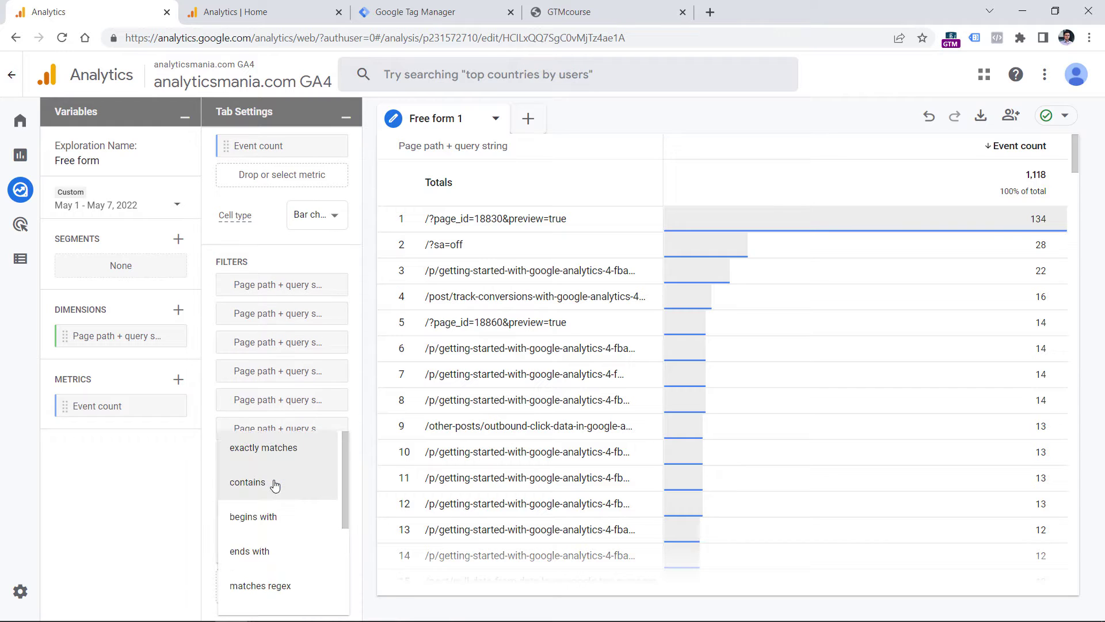
{"action": "left_click", "coordinate": [275, 483]}
{"action": "left_click", "coordinate": [254, 513]}
{"action": "type", "text": "?"}
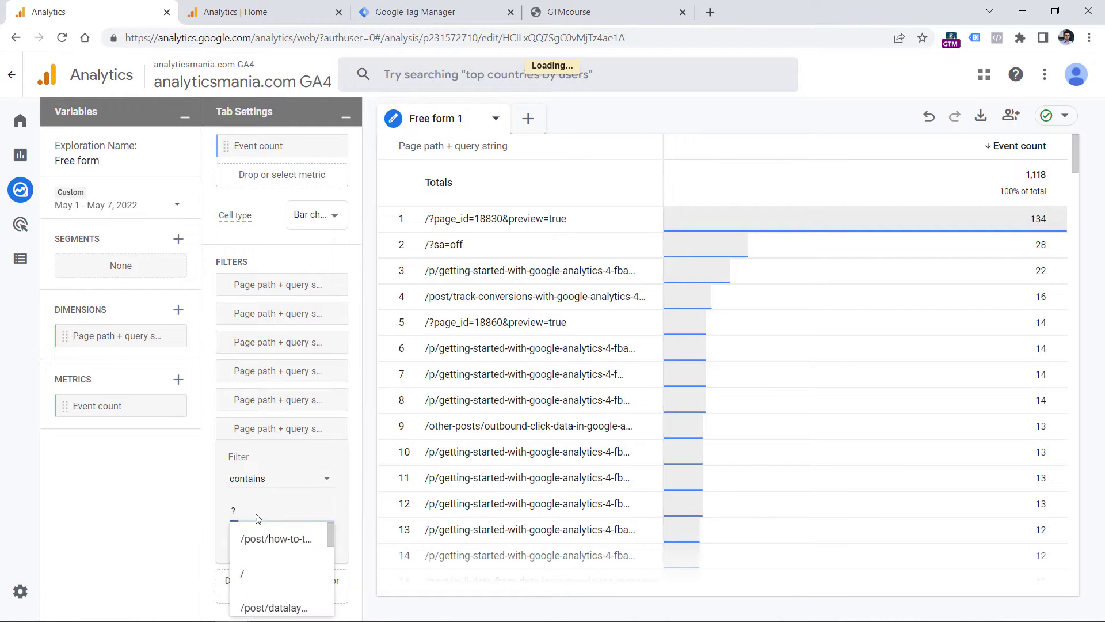
{"action": "left_click", "coordinate": [308, 537]}
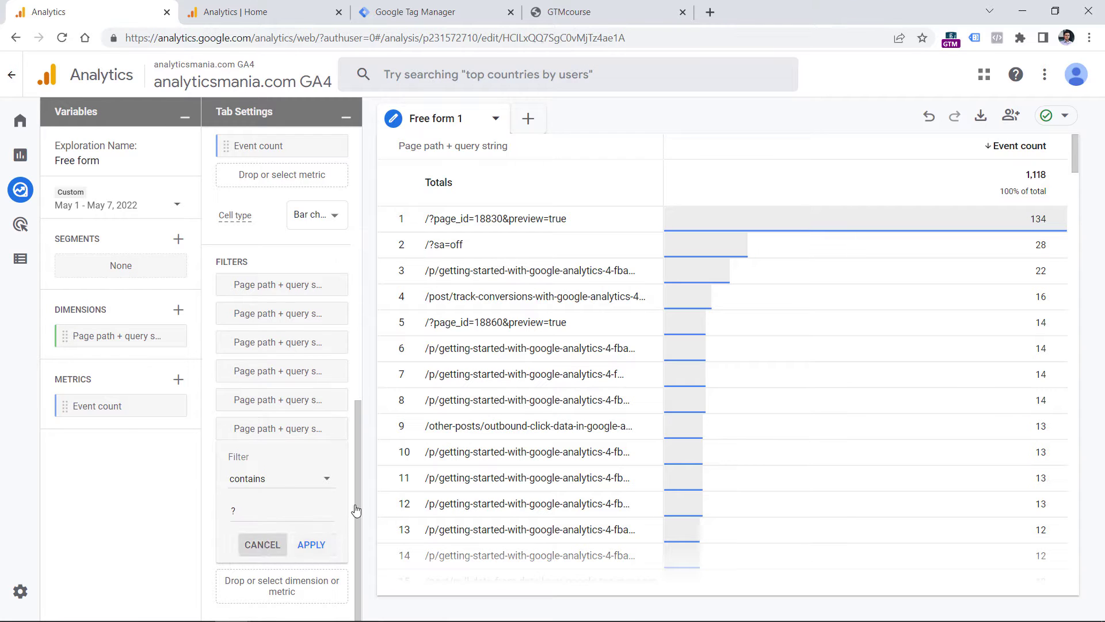
{"action": "scroll", "coordinate": [315, 431], "scroll_direction": "up", "scroll_amount": 8}
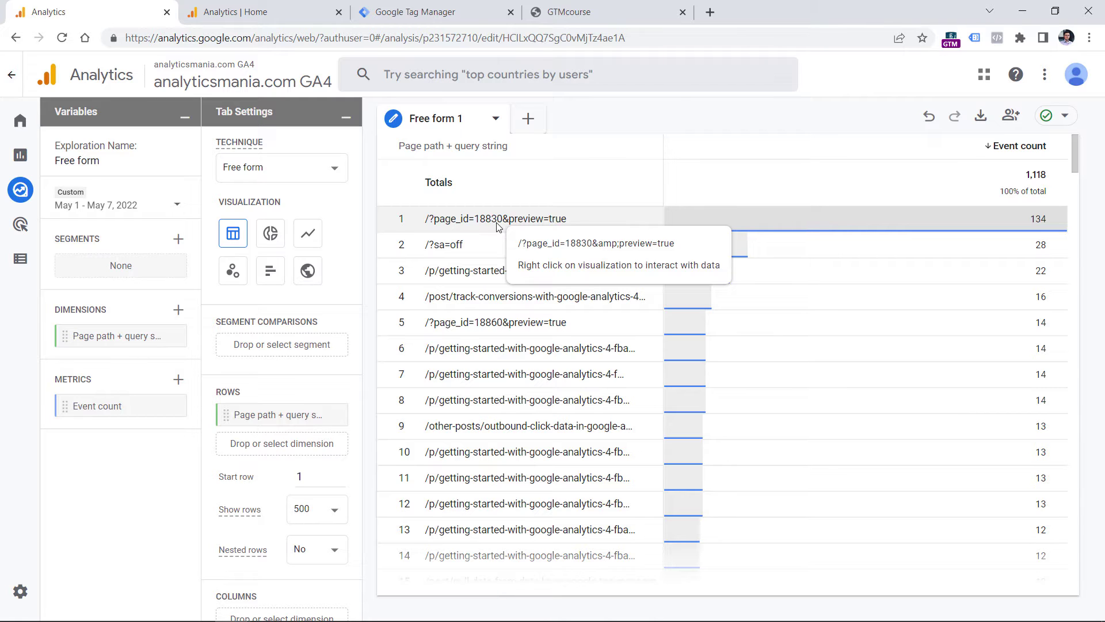
In GTM Templates, search the Community Template Gallery for 'trim'
{"action": "left_click", "coordinate": [423, 12]}
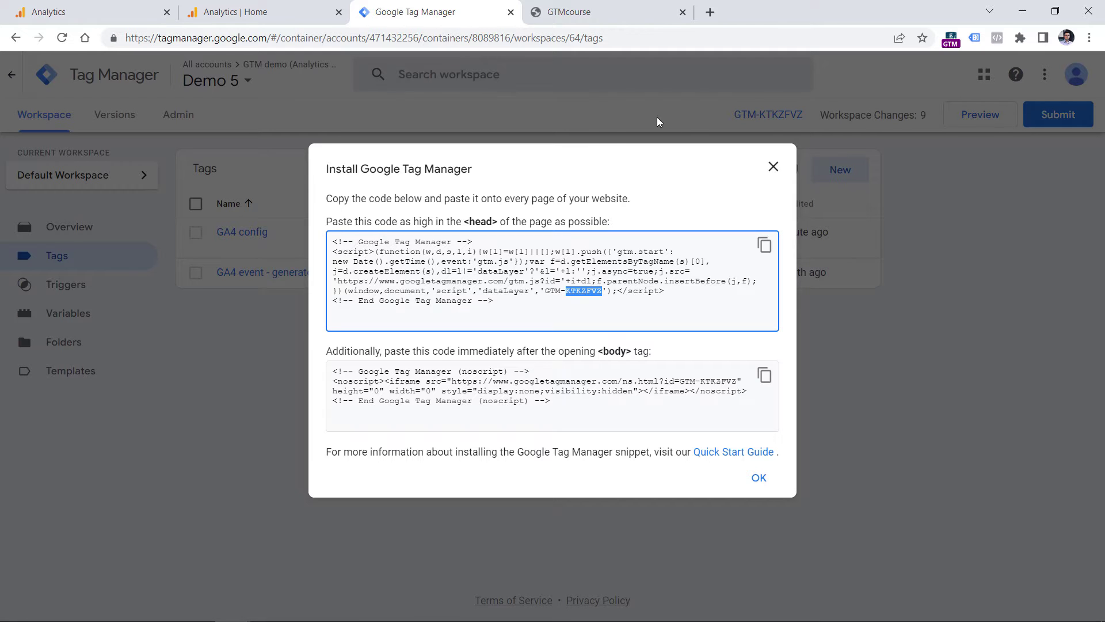
{"action": "left_click", "coordinate": [773, 166]}
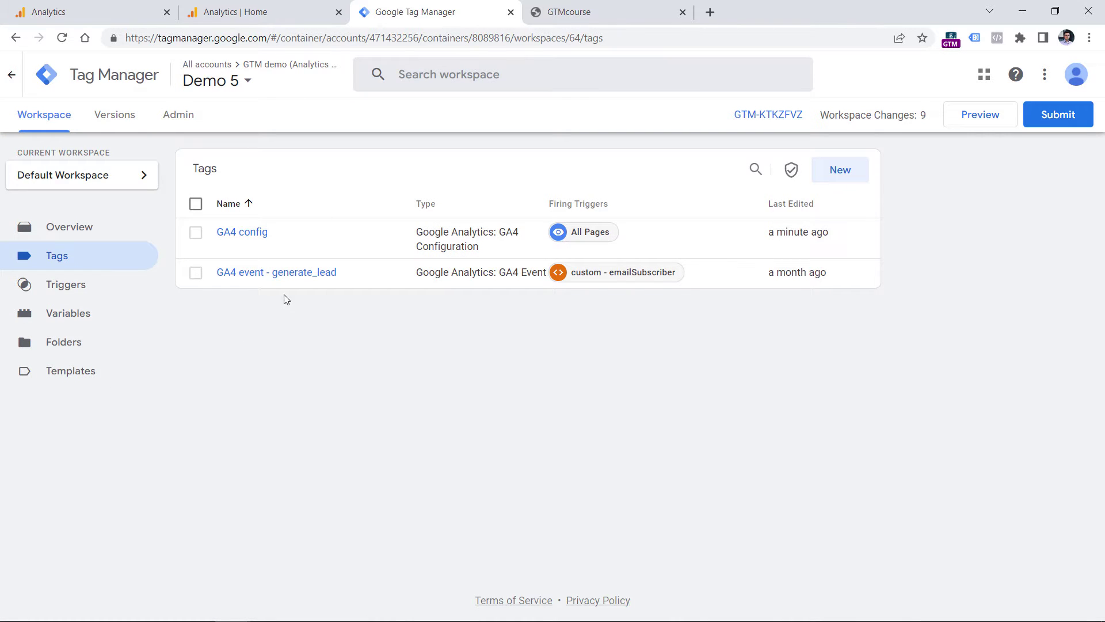
{"action": "left_click", "coordinate": [70, 377]}
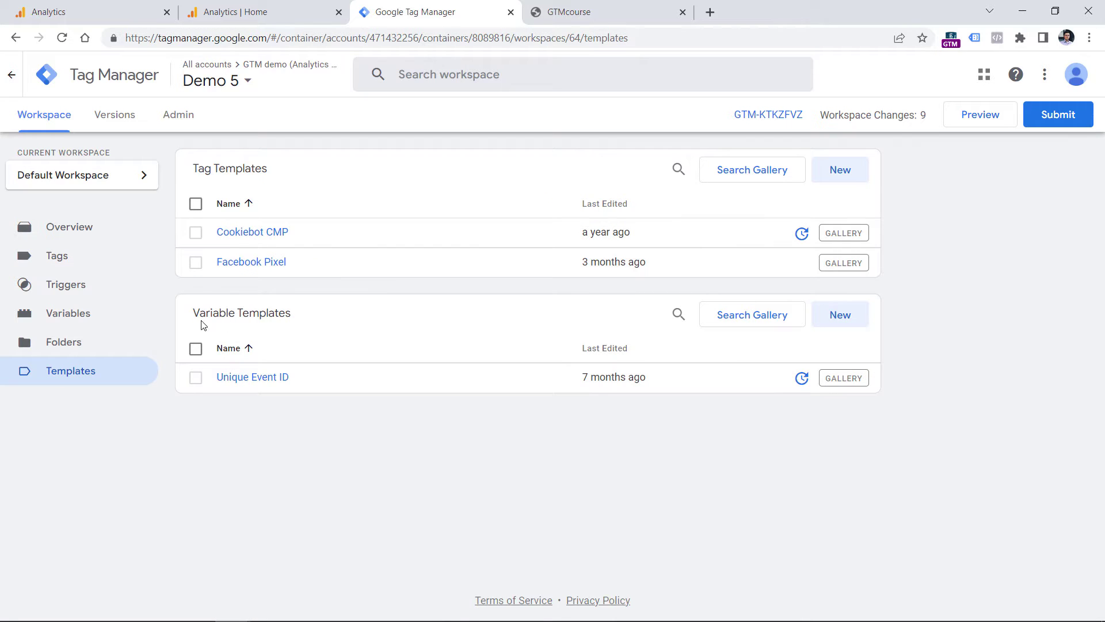
{"action": "left_click", "coordinate": [747, 321]}
{"action": "left_click", "coordinate": [1072, 74]}
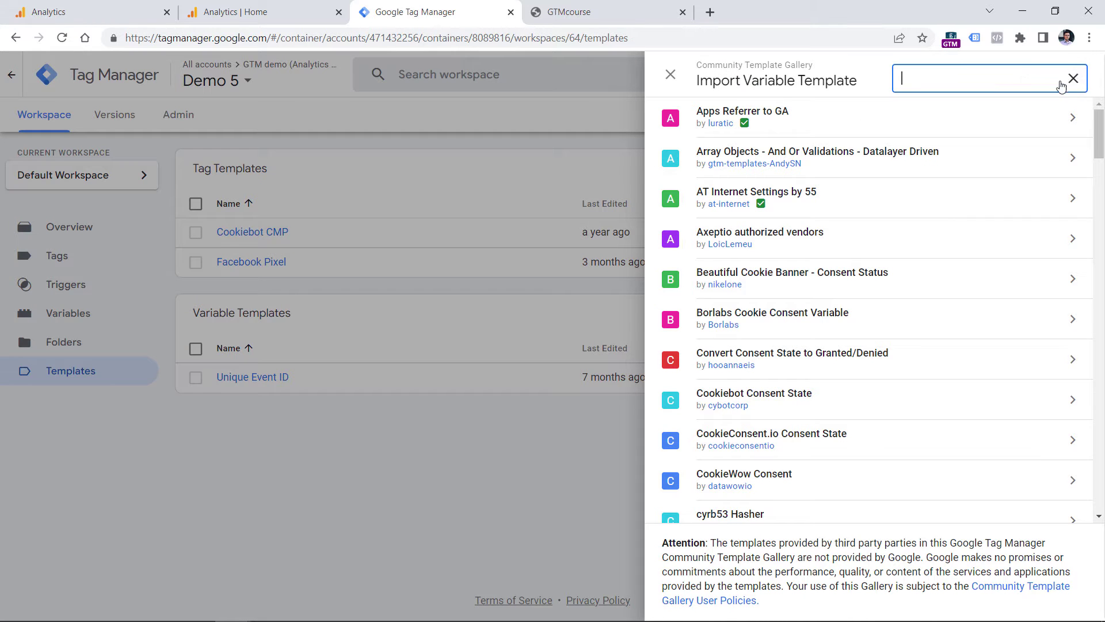
{"action": "type", "text": "trim"}
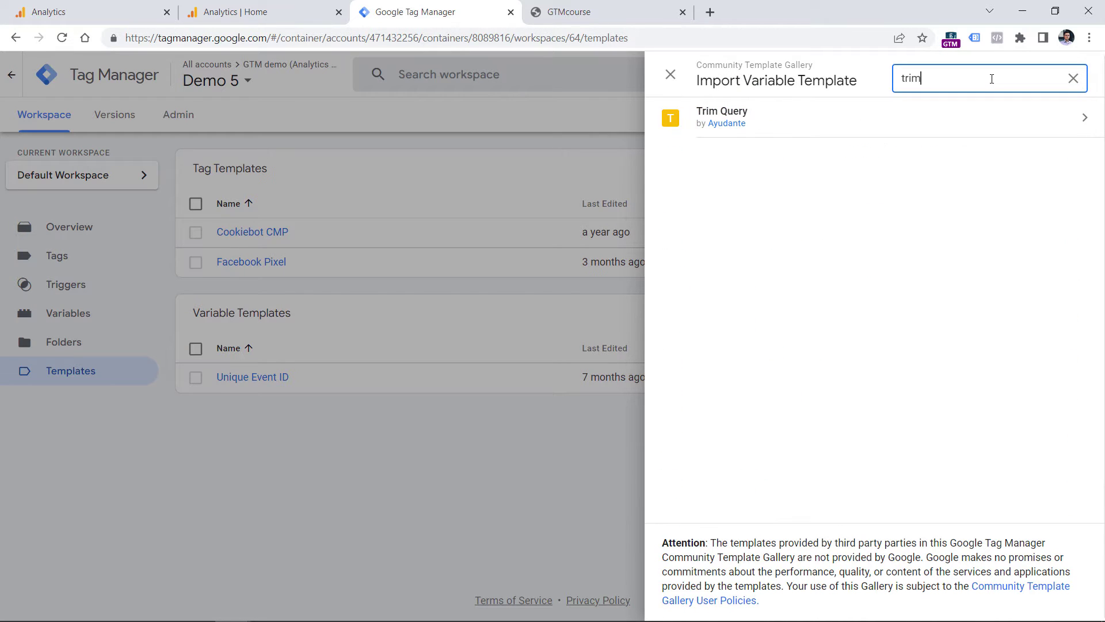
Check the Ayudante author page, then add the Trim Query template to the workspace
{"action": "middle_click", "coordinate": [773, 126]}
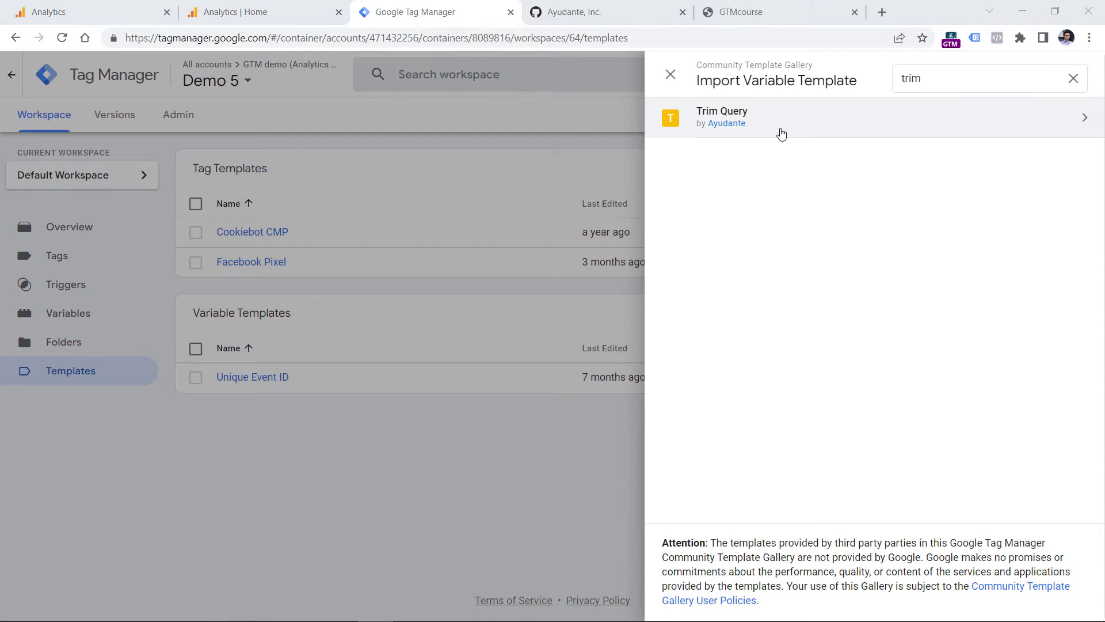
{"action": "left_click", "coordinate": [598, 7]}
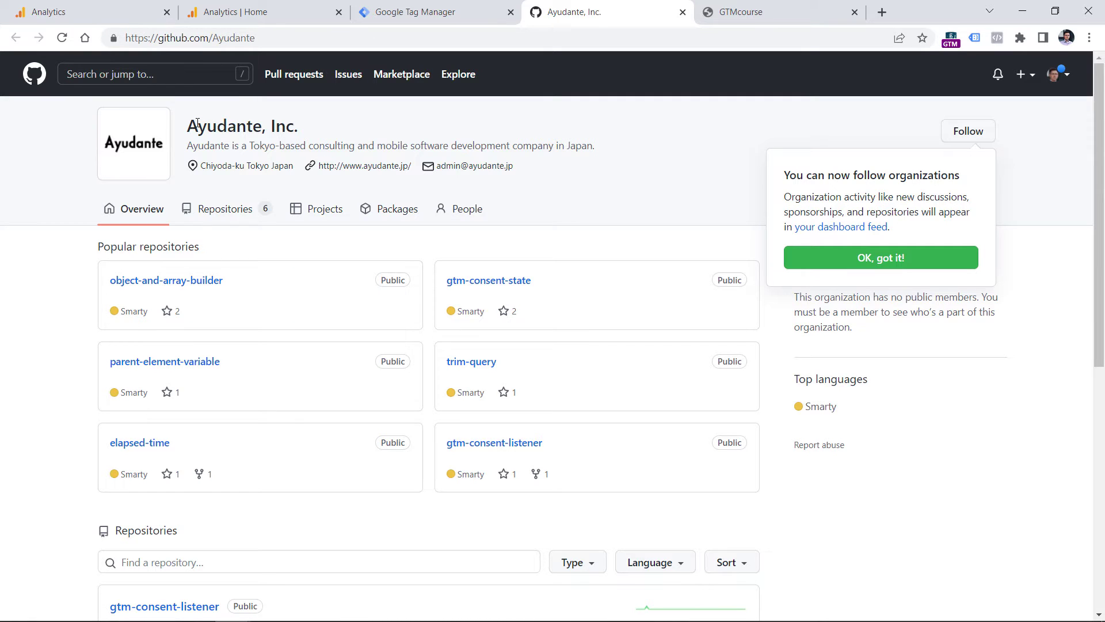
{"action": "left_click", "coordinate": [432, 12]}
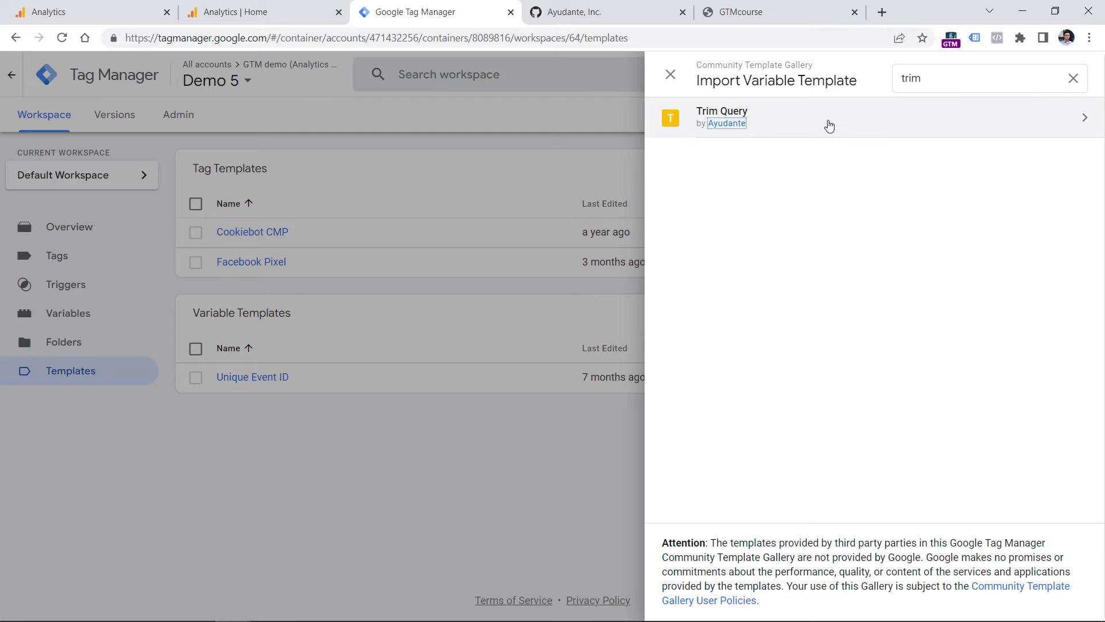
{"action": "left_click", "coordinate": [833, 119]}
{"action": "left_click", "coordinate": [955, 78]}
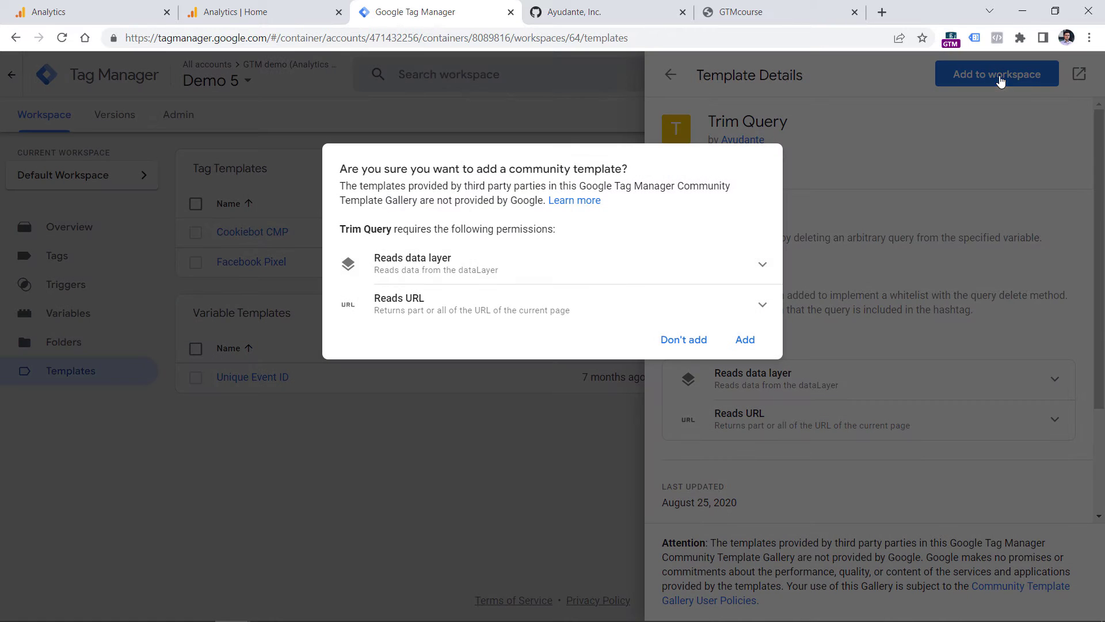
{"action": "left_click", "coordinate": [742, 340]}
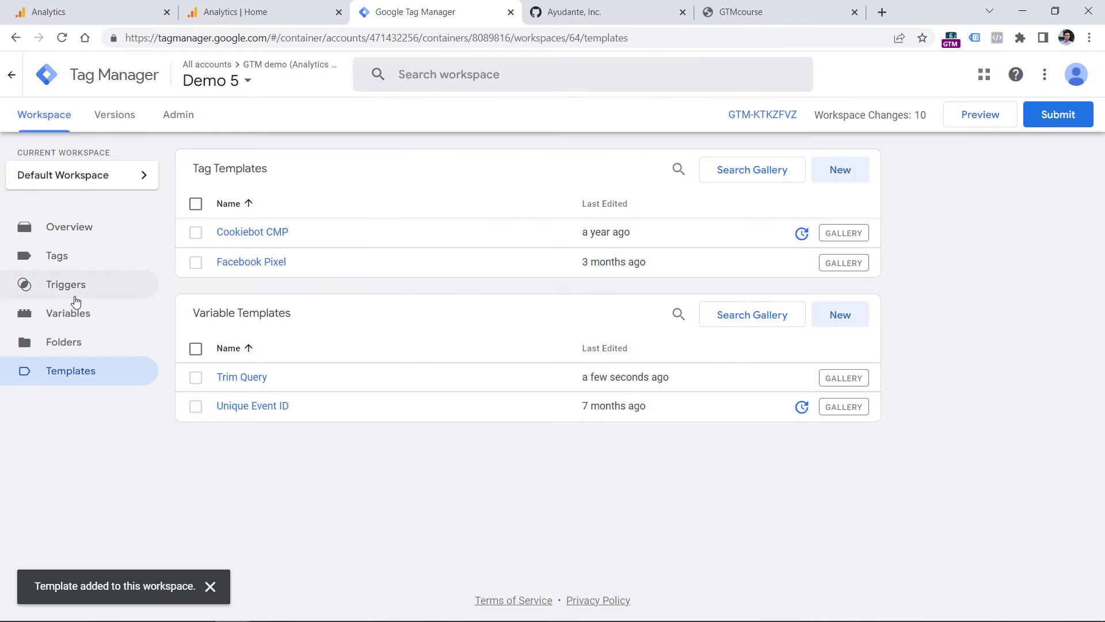
Create a new user-defined Trim Query variable with Target URL {{Page URL}}
{"action": "left_click", "coordinate": [69, 318]}
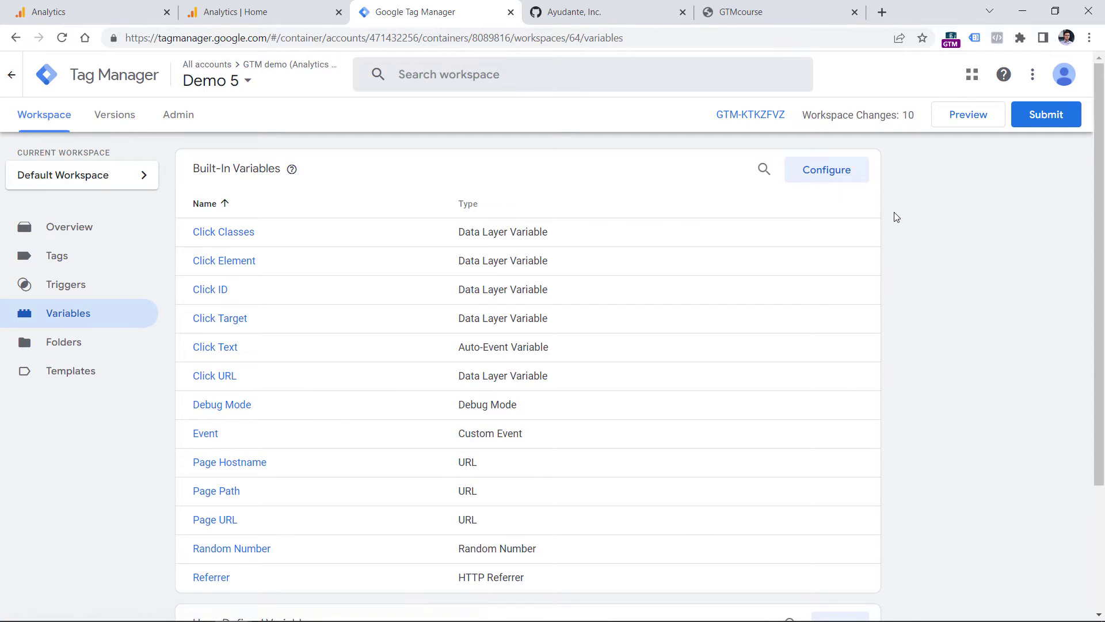
{"action": "scroll", "coordinate": [898, 207], "scroll_direction": "down", "scroll_amount": 3}
{"action": "left_click", "coordinate": [841, 457]}
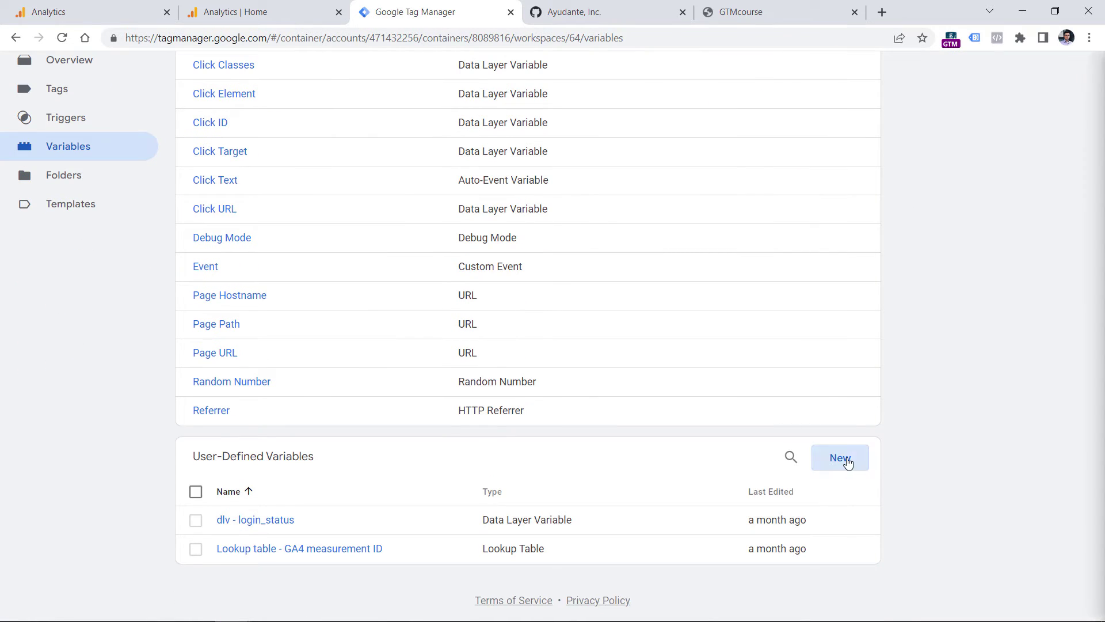
{"action": "left_click", "coordinate": [403, 205]}
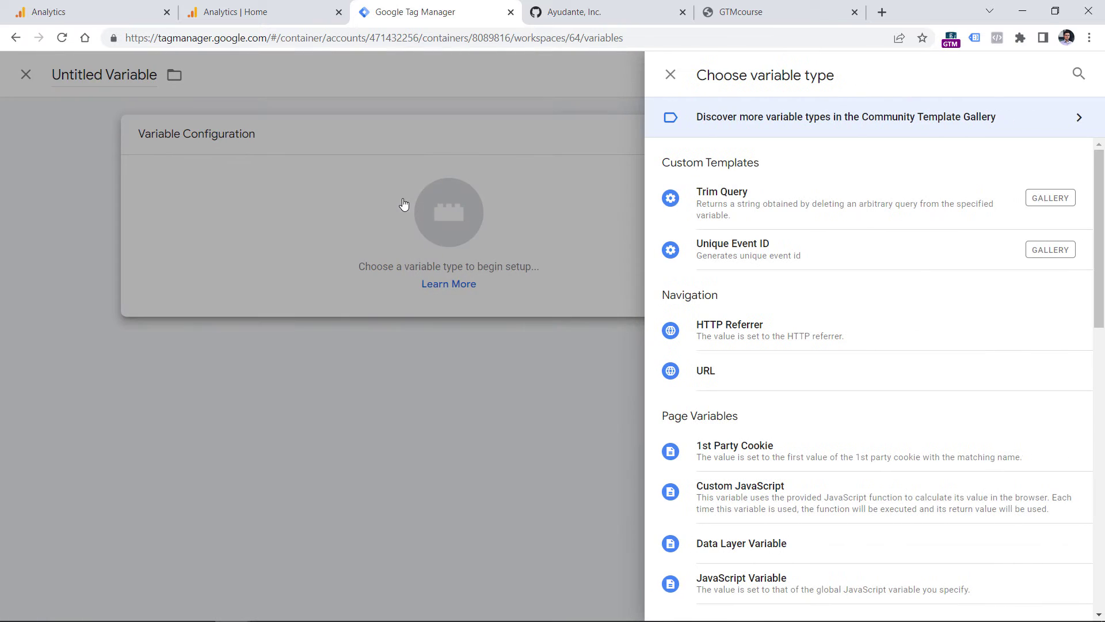
{"action": "left_click", "coordinate": [725, 208]}
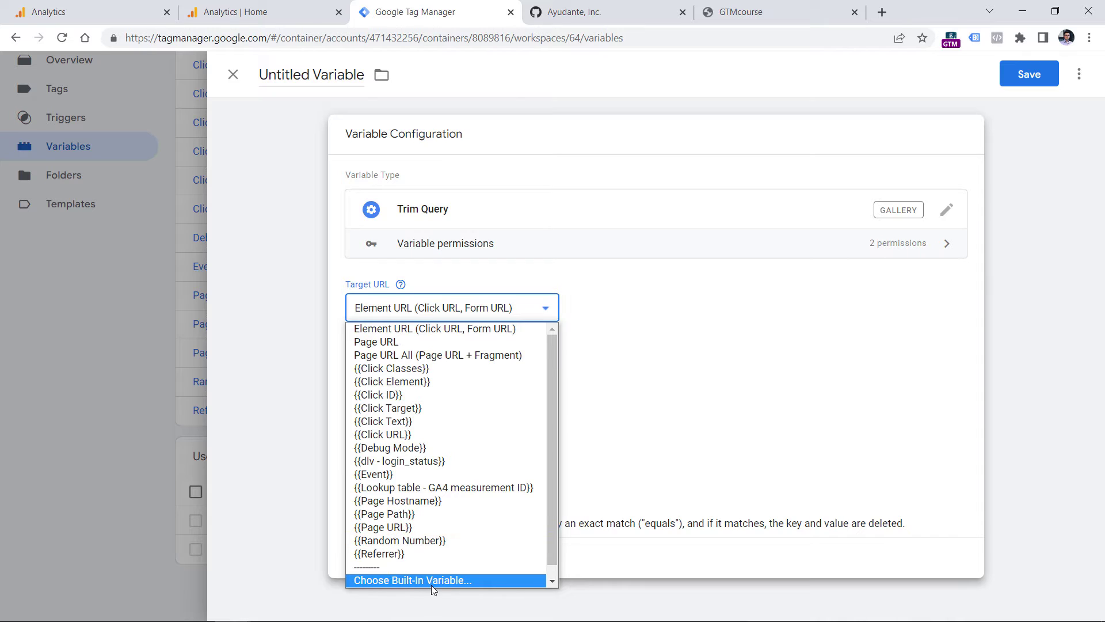
{"action": "left_click", "coordinate": [384, 527]}
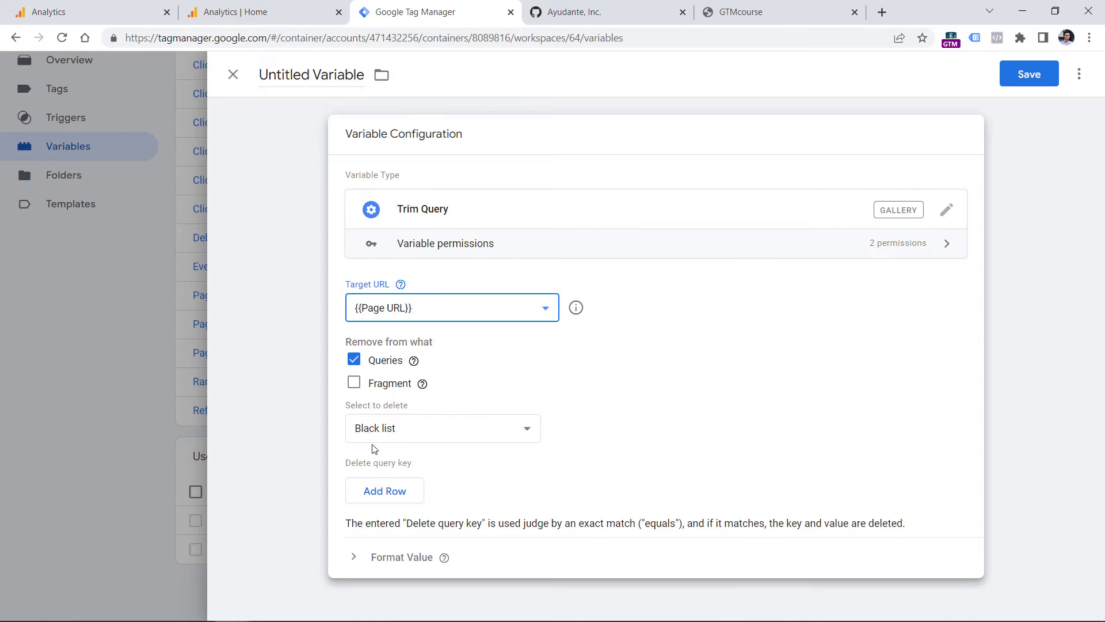
{"action": "mouse_move", "coordinate": [429, 388]}
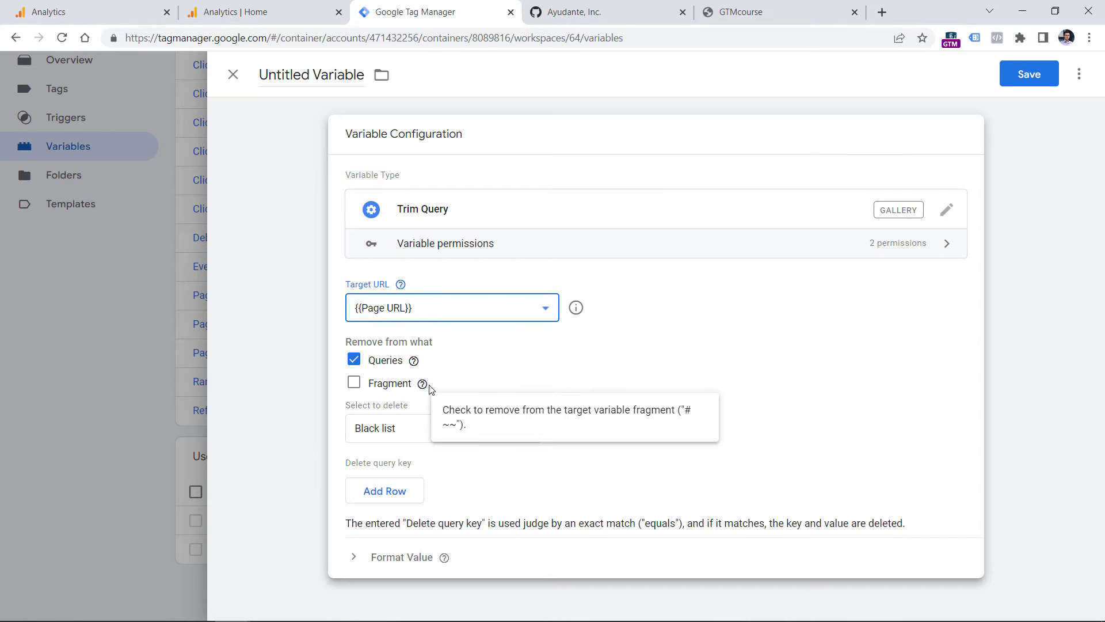
Add delete query keys preview, sa, page_id and fbclid to the variable
{"action": "left_click", "coordinate": [385, 492]}
{"action": "left_click", "coordinate": [90, 5]}
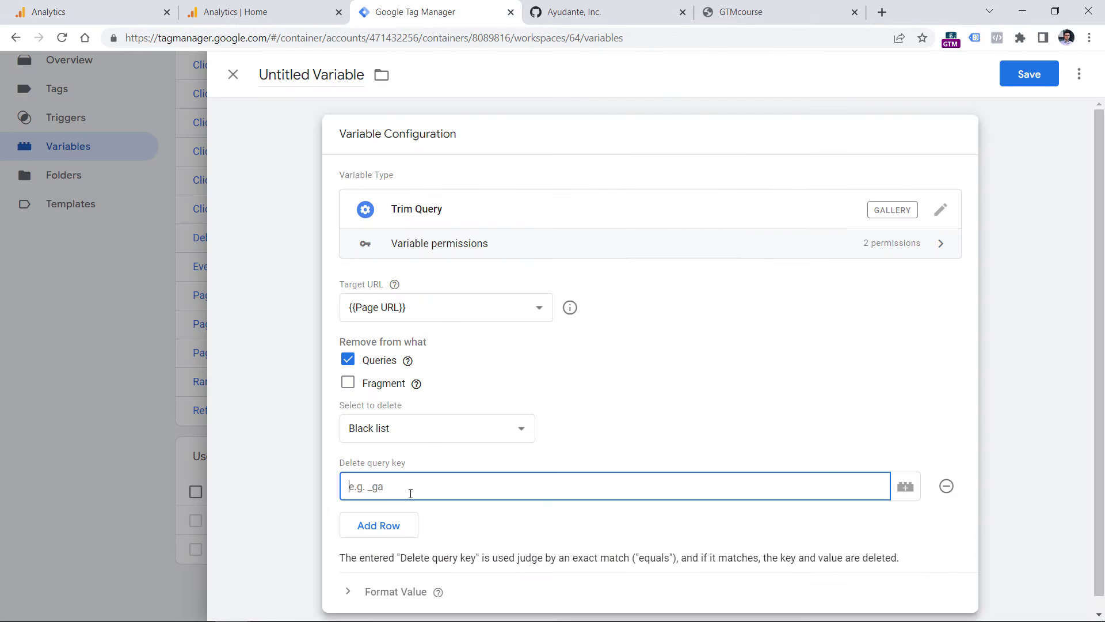
{"action": "type", "text": "preview"}
{"action": "left_click", "coordinate": [389, 525]}
{"action": "type", "text": "sa"}
{"action": "left_click", "coordinate": [390, 557]}
{"action": "type", "text": "page_id"}
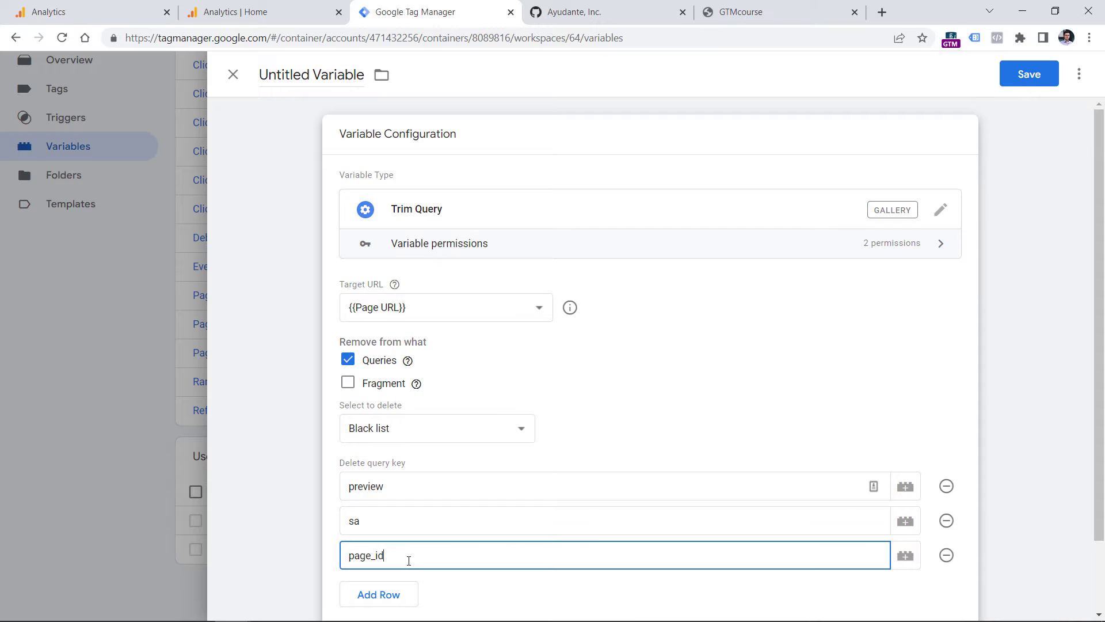
{"action": "scroll", "coordinate": [403, 541], "scroll_direction": "down", "scroll_amount": 1}
{"action": "left_click", "coordinate": [392, 511]}
{"action": "type", "text": "fbclid"}
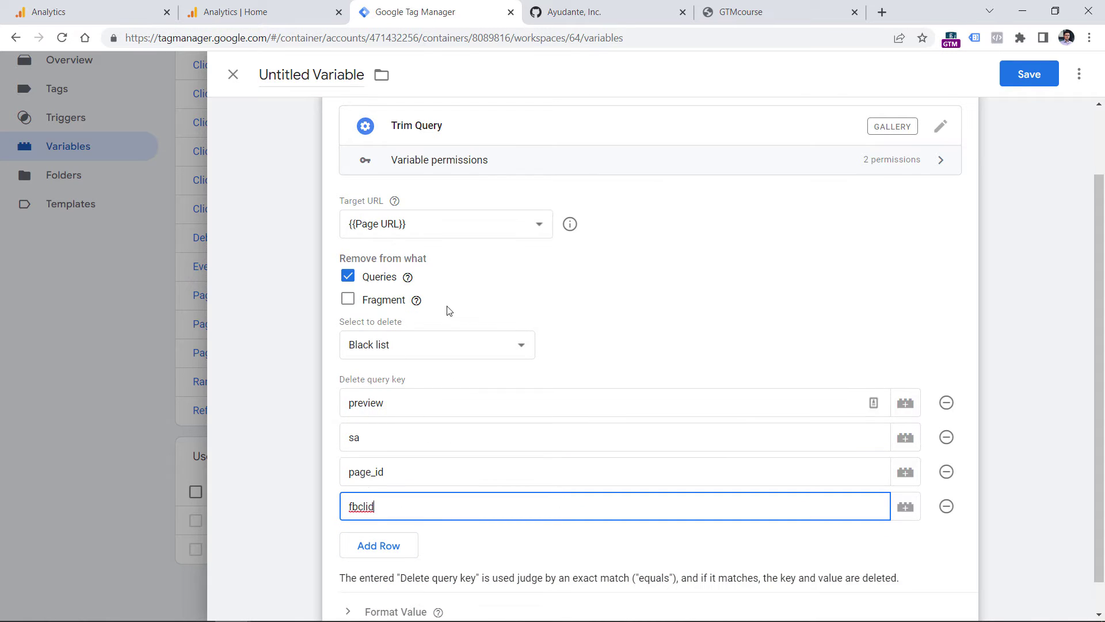
Name the variable 'Page URL without excluded query parameters' and save it
{"action": "left_click", "coordinate": [312, 78]}
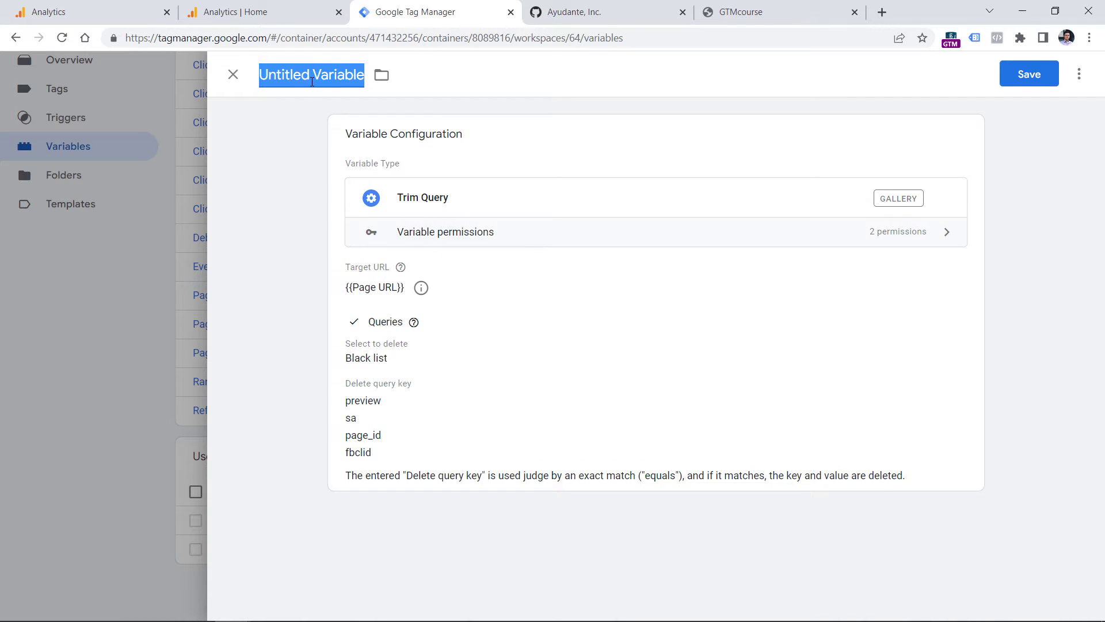
{"action": "type", "text": "Page URL"}
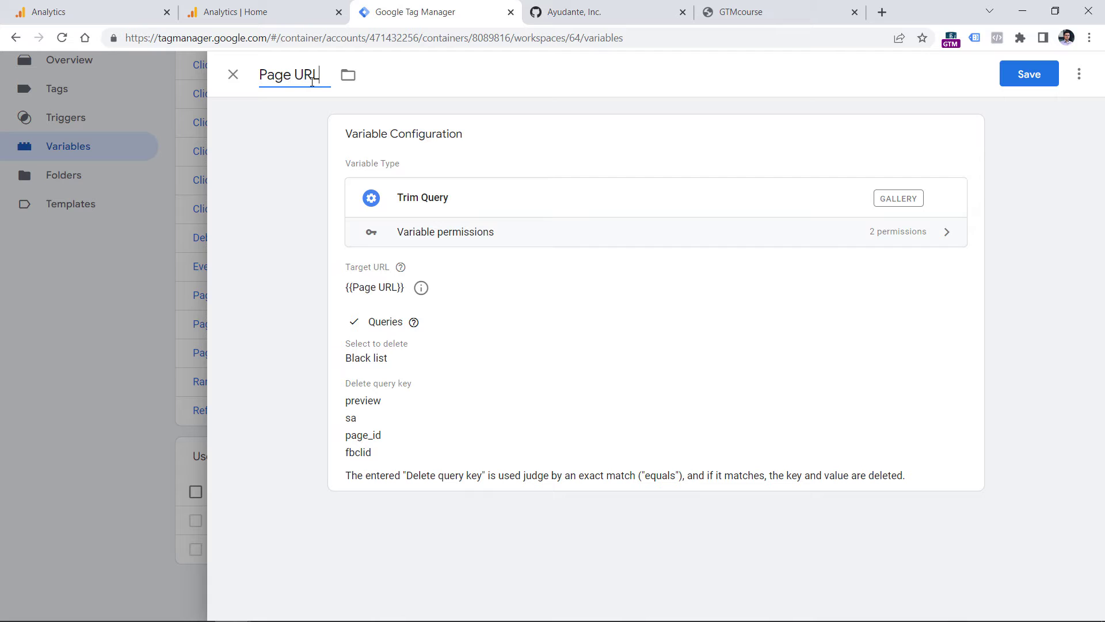
{"action": "type", "text": " without excluded "}
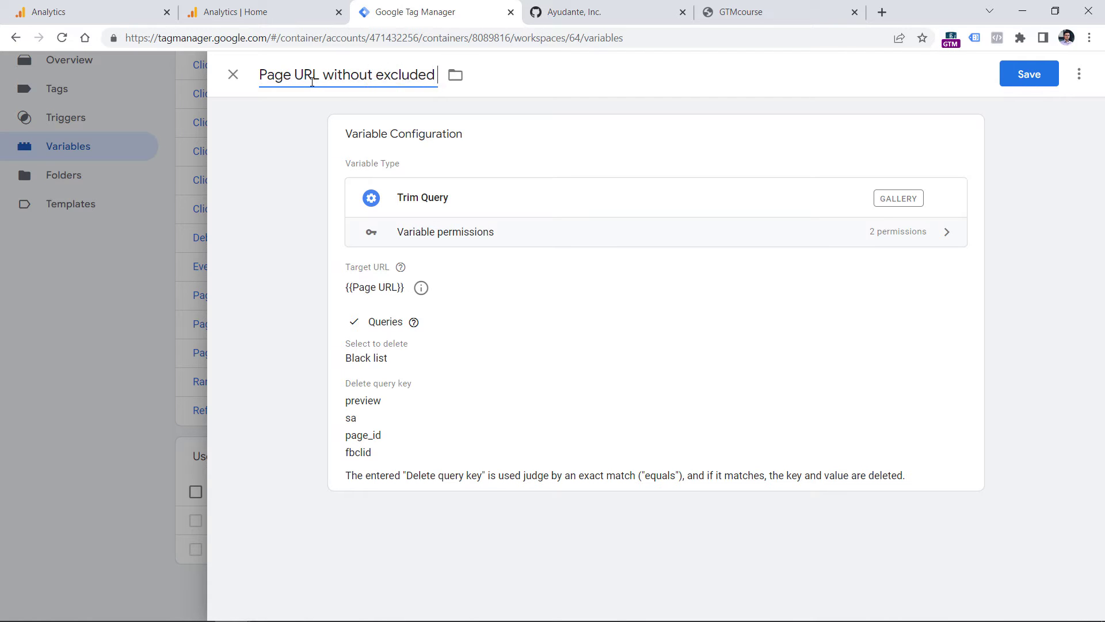
{"action": "type", "text": "query parameters"}
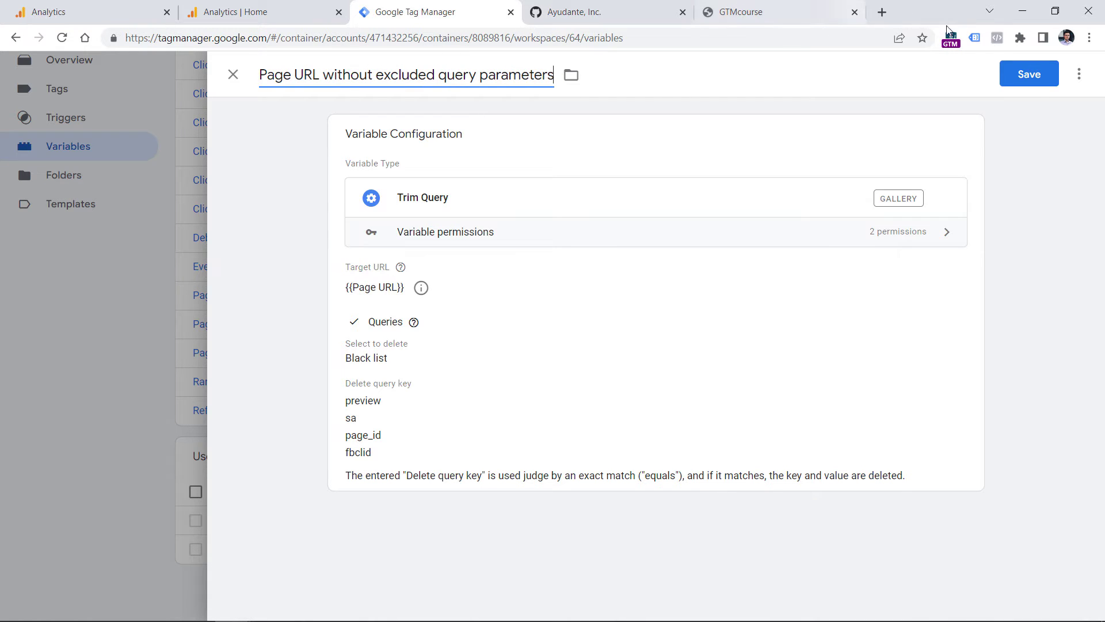
{"action": "left_click", "coordinate": [1030, 74]}
{"action": "left_click", "coordinate": [55, 256]}
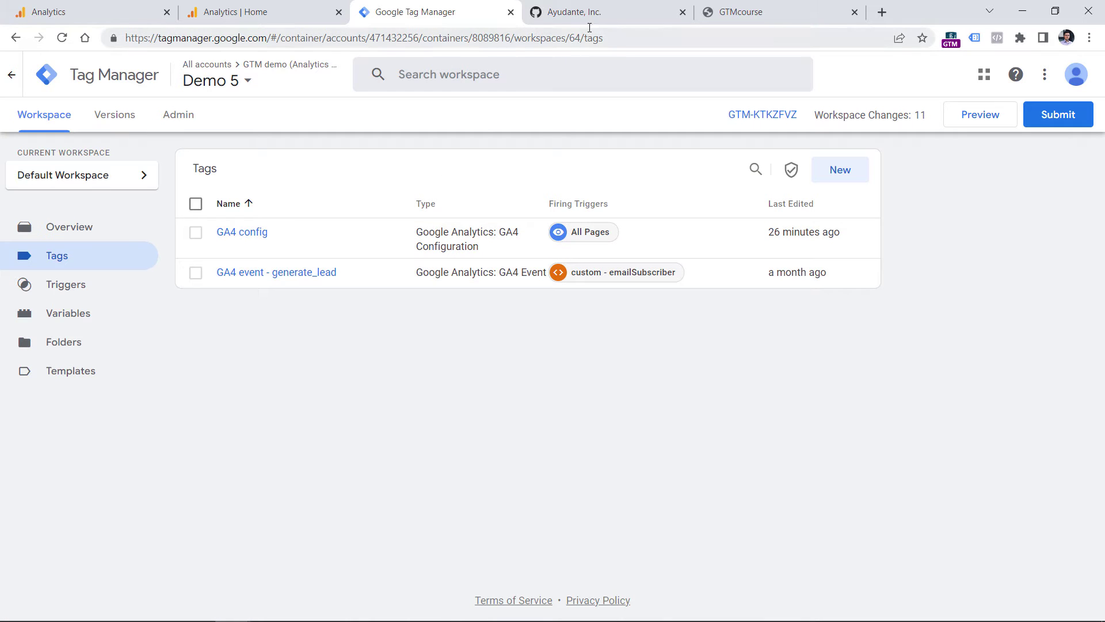
In the GA4 config tag, add a Fields to Set row named page_location
{"action": "left_click", "coordinate": [684, 12]}
{"action": "left_click", "coordinate": [662, 13]}
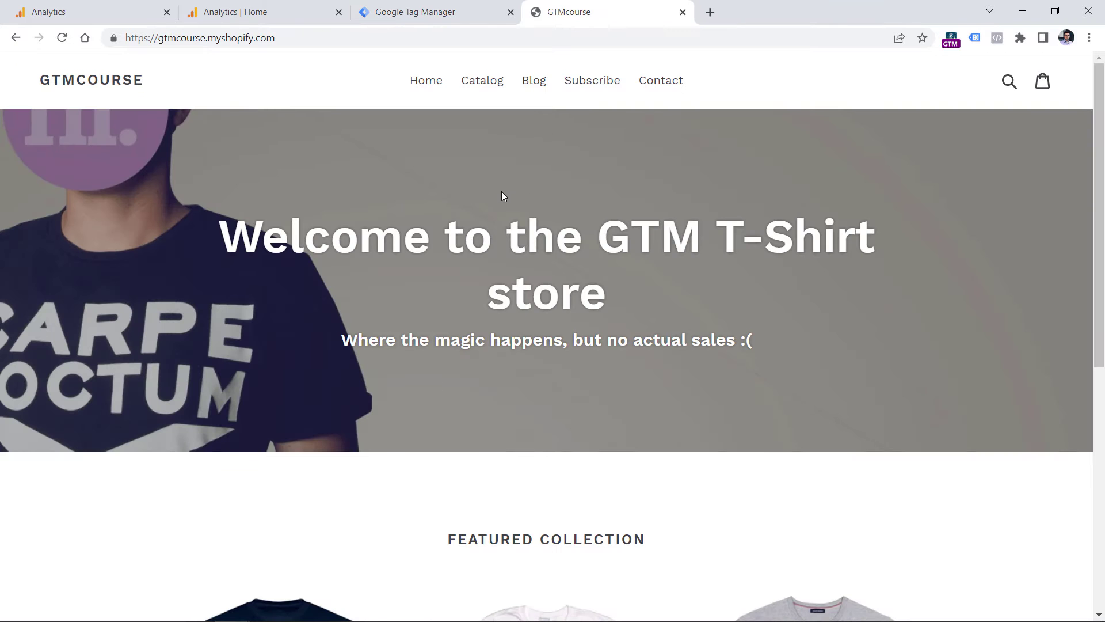
{"action": "left_click", "coordinate": [435, 3]}
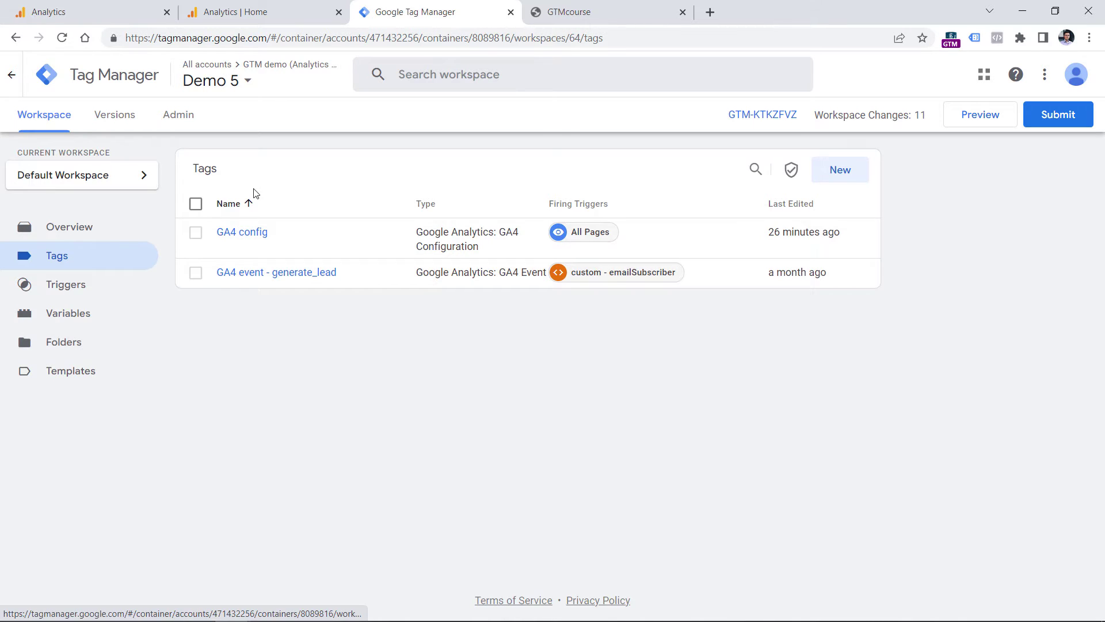
{"action": "left_click", "coordinate": [244, 233]}
{"action": "left_click", "coordinate": [967, 185]}
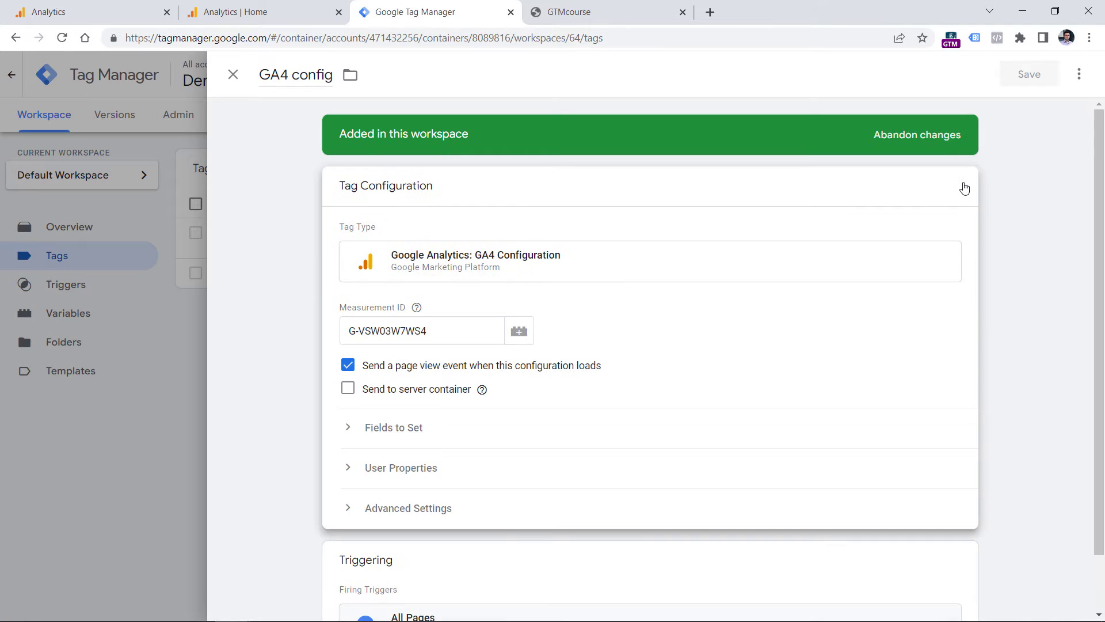
{"action": "left_click", "coordinate": [394, 427]}
{"action": "left_click", "coordinate": [402, 479]}
{"action": "left_click", "coordinate": [417, 475]}
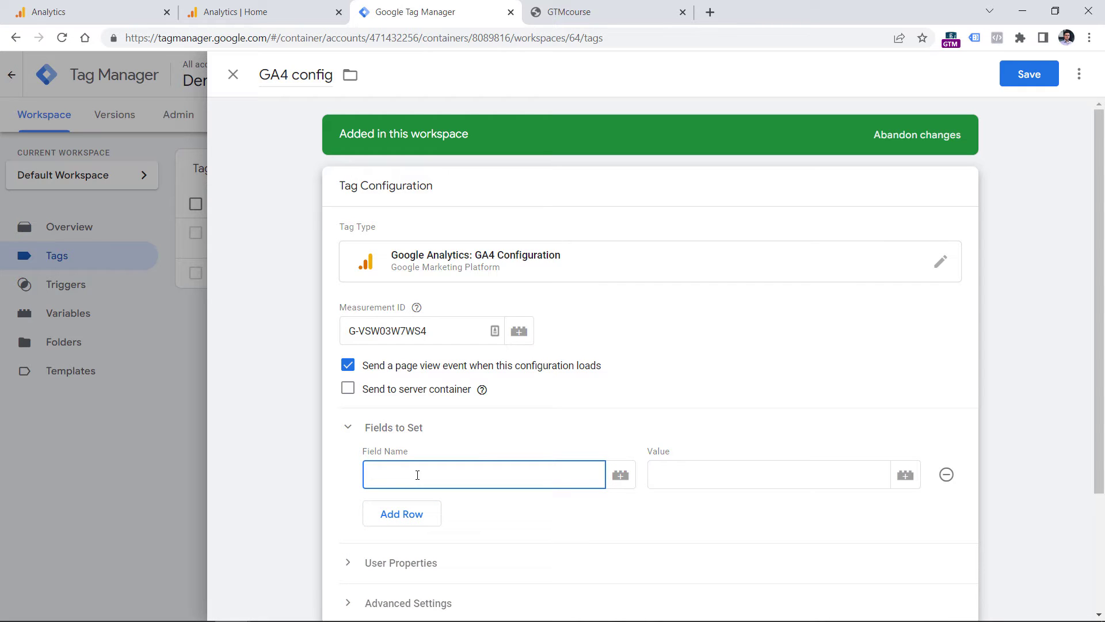
{"action": "type", "text": "page_location"}
Set page_location to {{Page URL without excluded query parameters}}, save the tag and start Preview
{"action": "left_click", "coordinate": [770, 468]}
{"action": "left_click", "coordinate": [905, 475]}
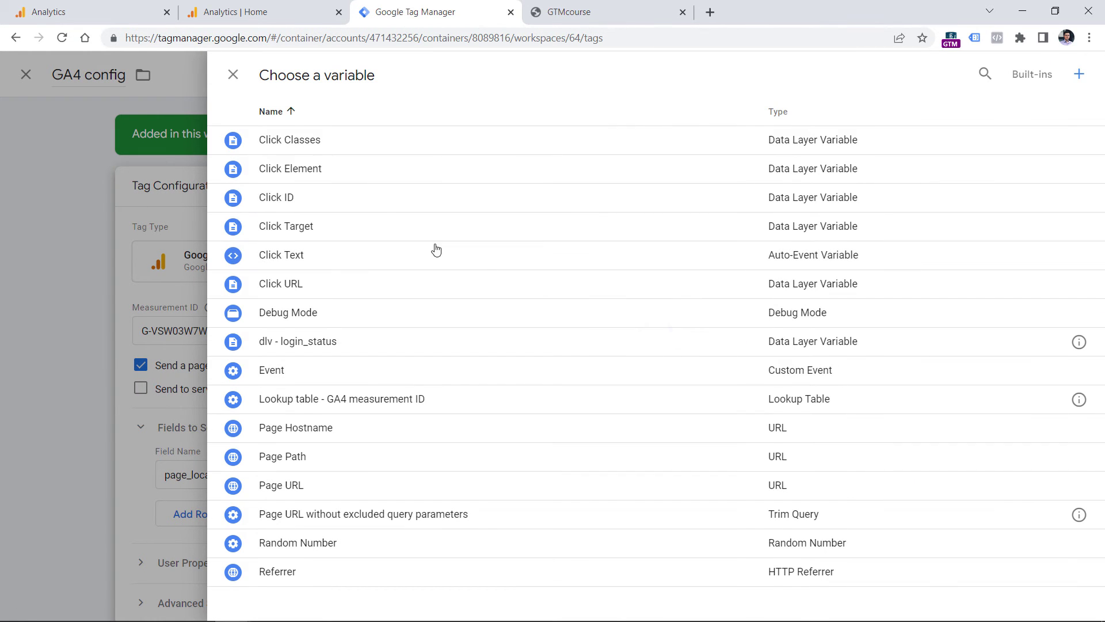
{"action": "left_click", "coordinate": [367, 516]}
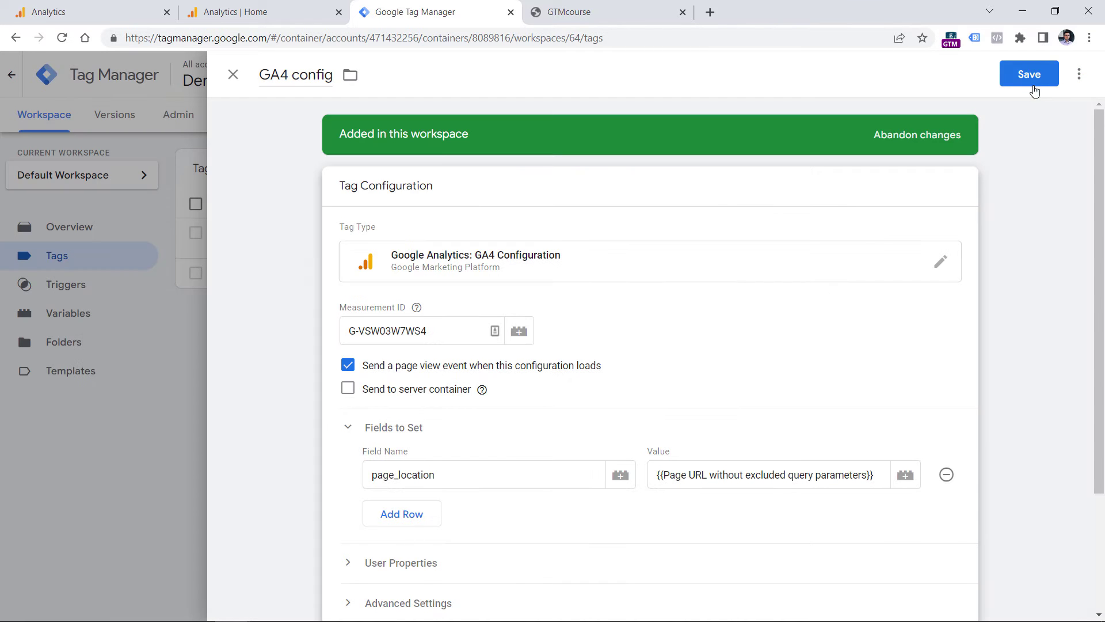
{"action": "left_click", "coordinate": [1029, 75]}
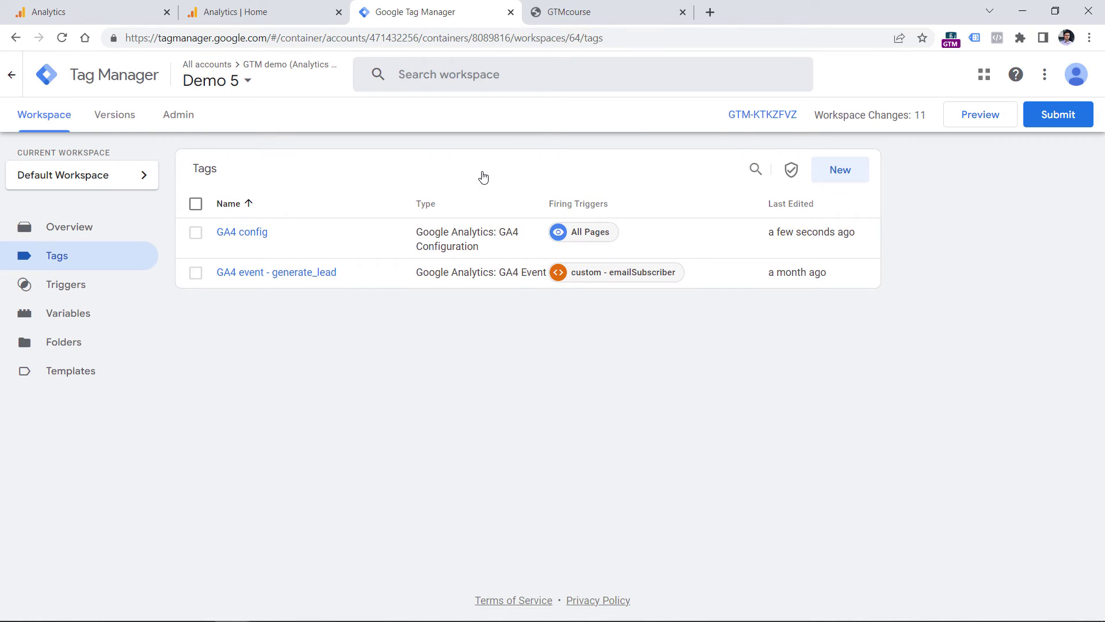
{"action": "left_click", "coordinate": [981, 117]}
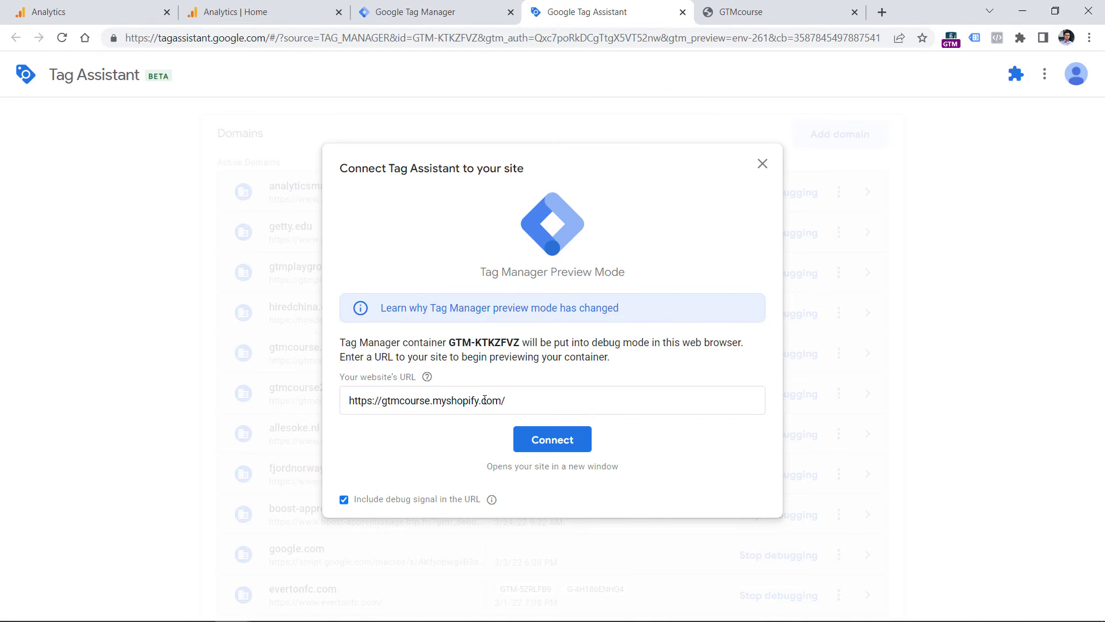
{"action": "left_click", "coordinate": [536, 399]}
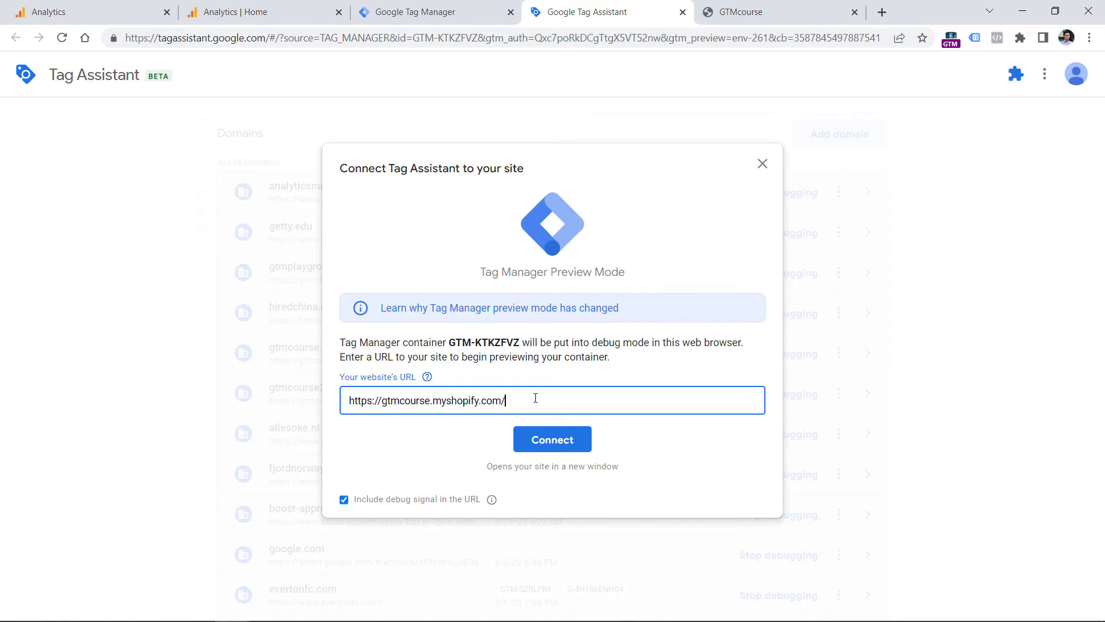
{"action": "type", "text": "?fbclid=1234567890"}
{"action": "type", "text": "&"}
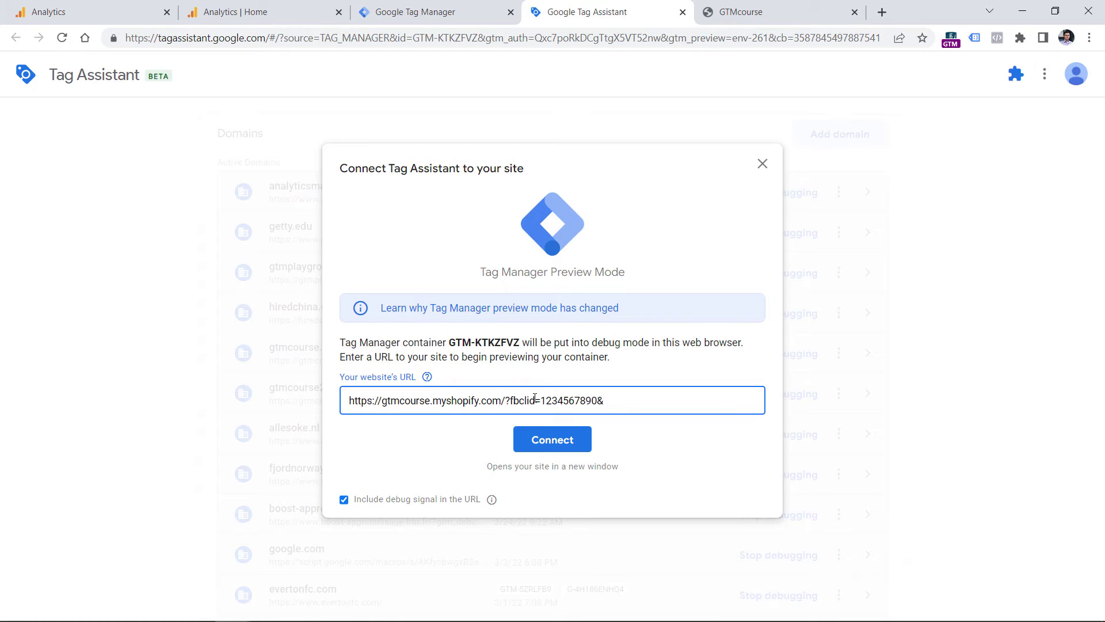
{"action": "type", "text": "test=234567"}
{"action": "left_click", "coordinate": [553, 440]}
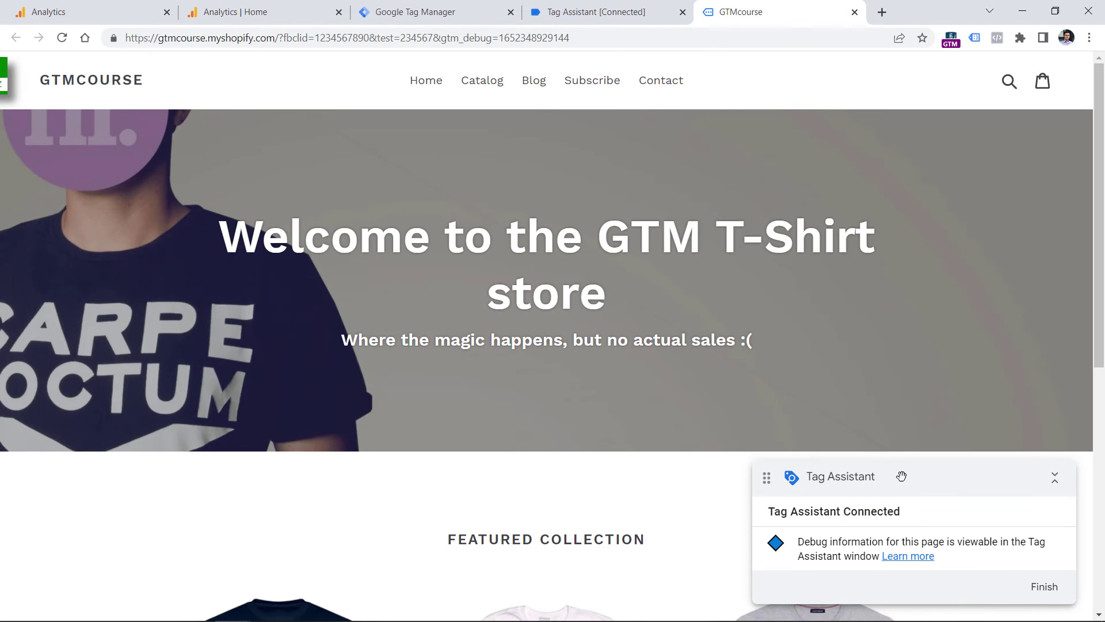
Open the GA4 config tag's details under the Container Loaded event
{"action": "left_click", "coordinate": [604, 12]}
{"action": "left_click", "coordinate": [549, 324]}
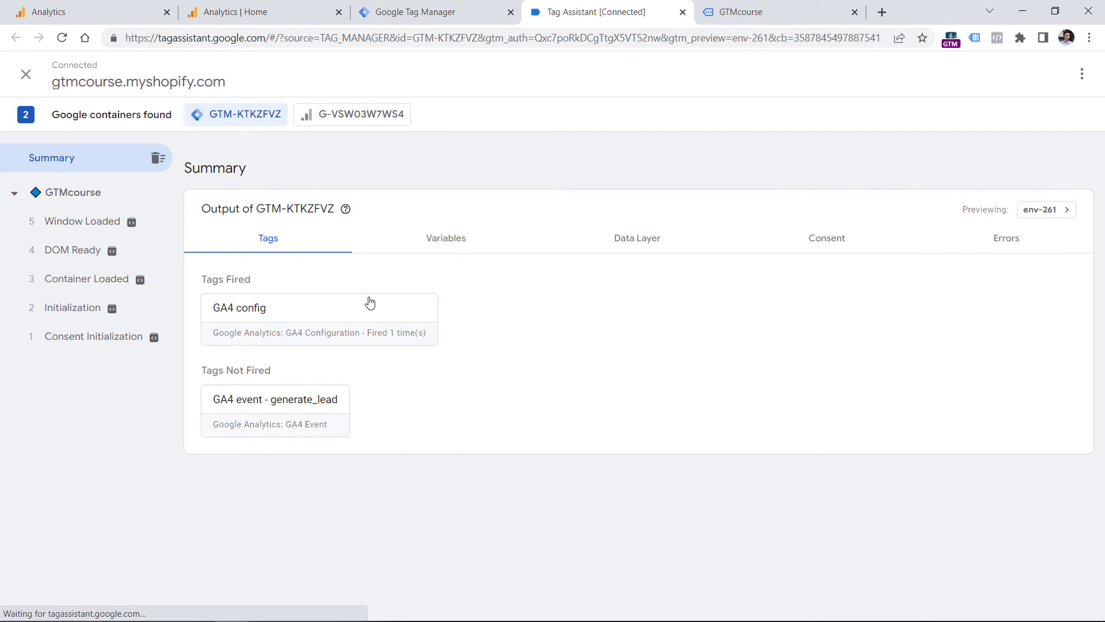
{"action": "left_click", "coordinate": [86, 285]}
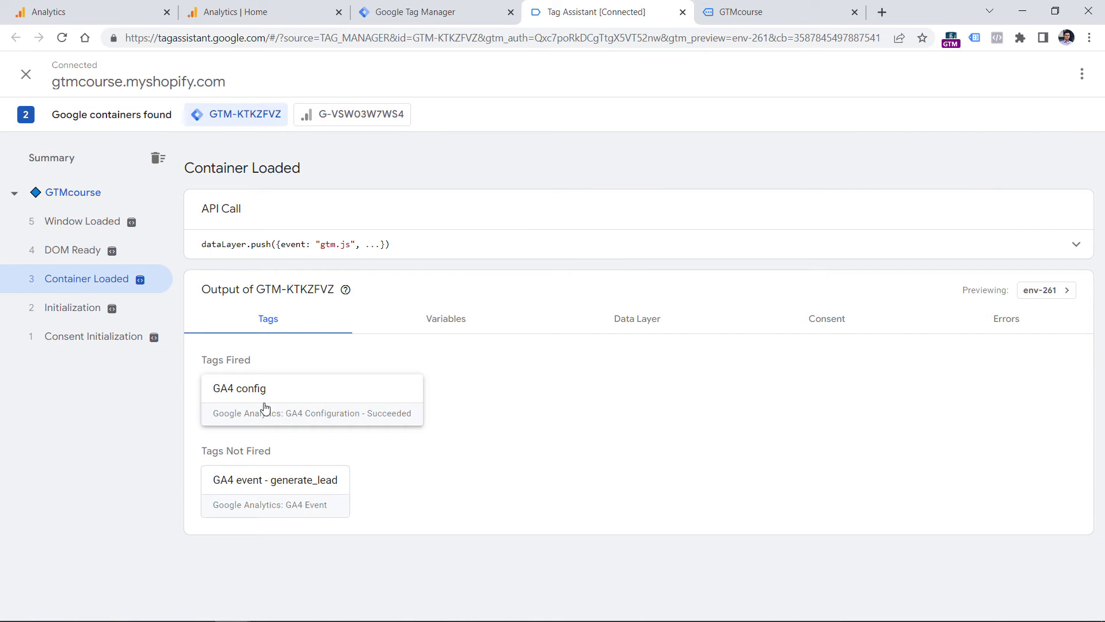
{"action": "left_click", "coordinate": [317, 395]}
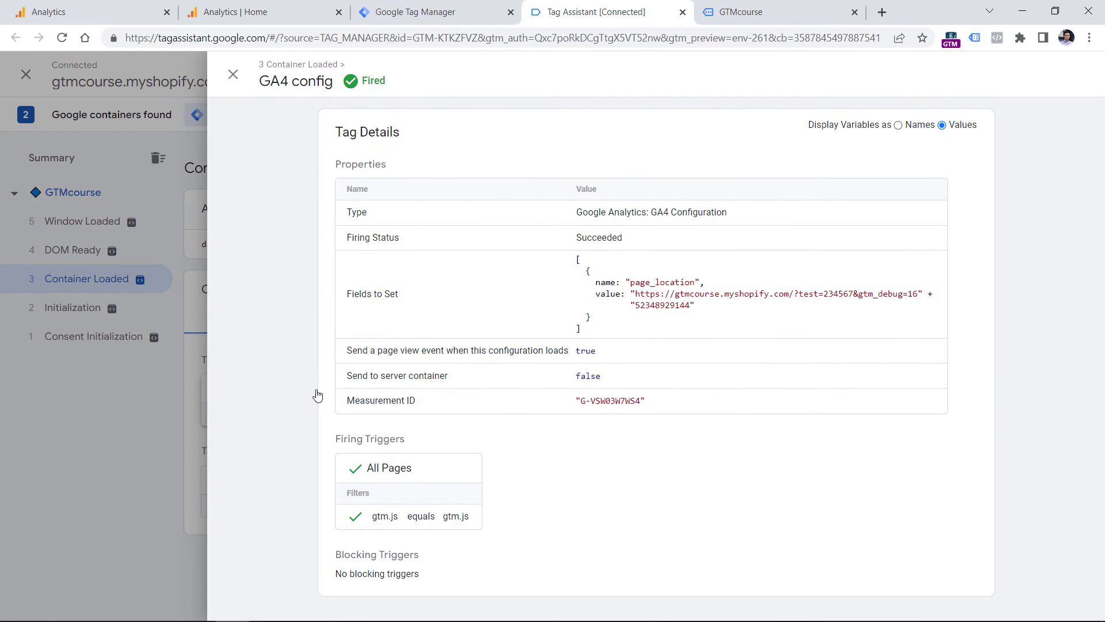
Examine page_location: fbclid is stripped but test=234567 and gtm_debug remain
{"action": "left_click_drag", "start_coordinate": [633, 286], "coordinate": [701, 281]}
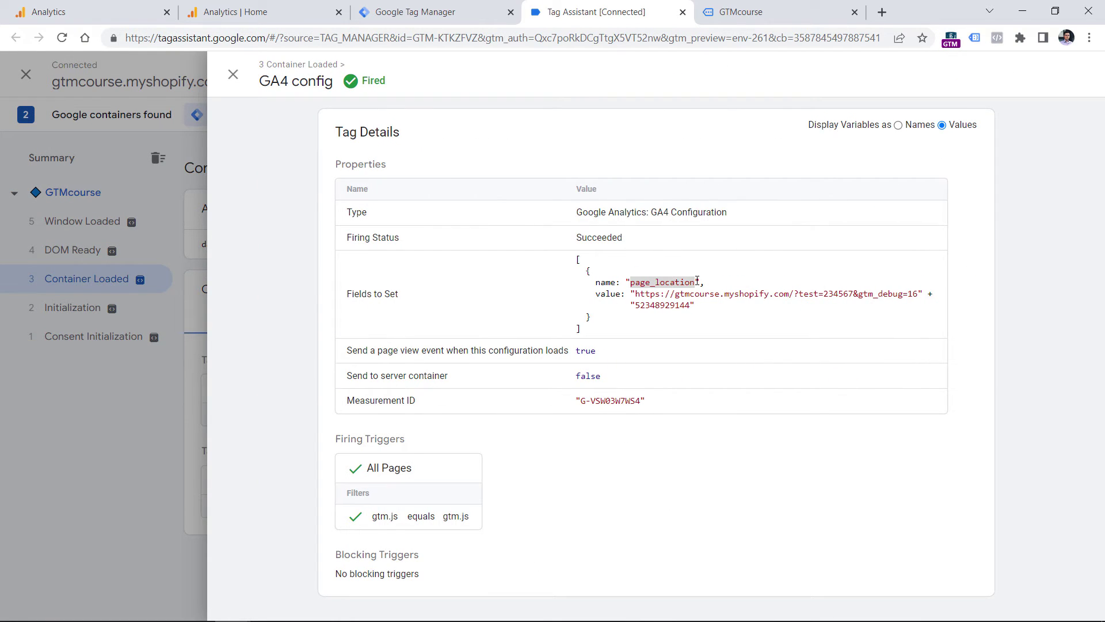
{"action": "left_click", "coordinate": [686, 301]}
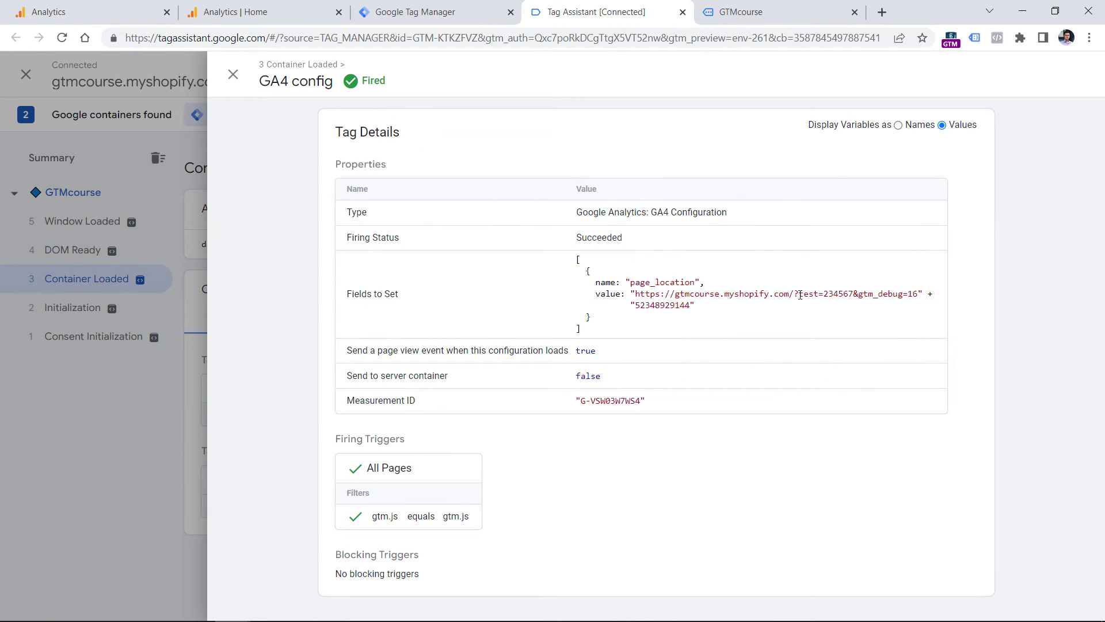
{"action": "left_click_drag", "start_coordinate": [800, 295], "coordinate": [799, 302]}
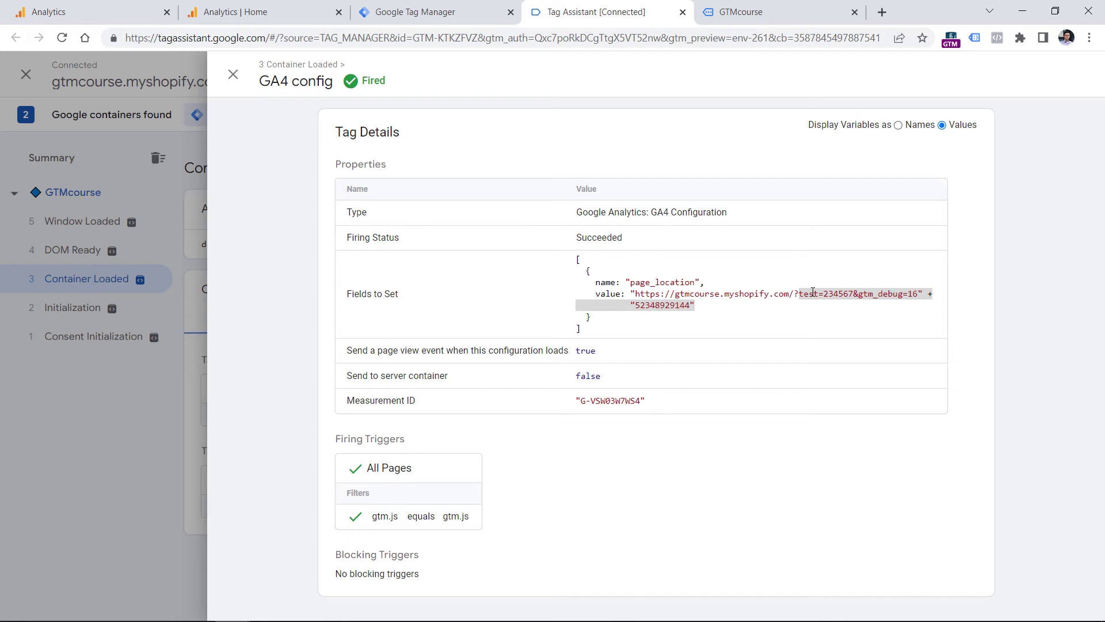
{"action": "left_click", "coordinate": [822, 327]}
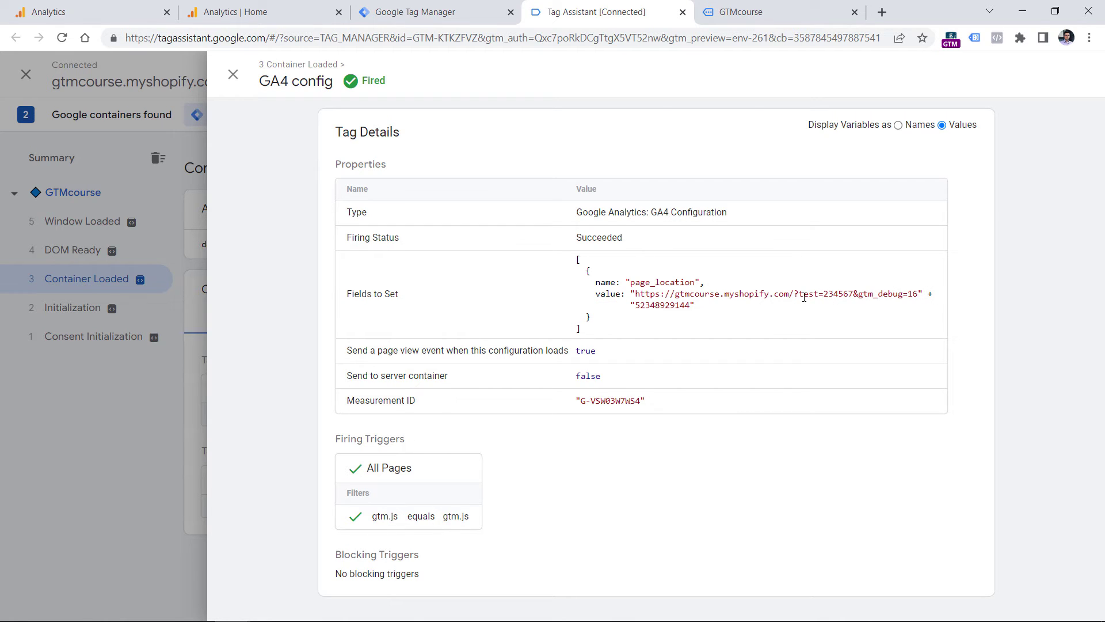
{"action": "left_click_drag", "start_coordinate": [800, 294], "coordinate": [729, 316]}
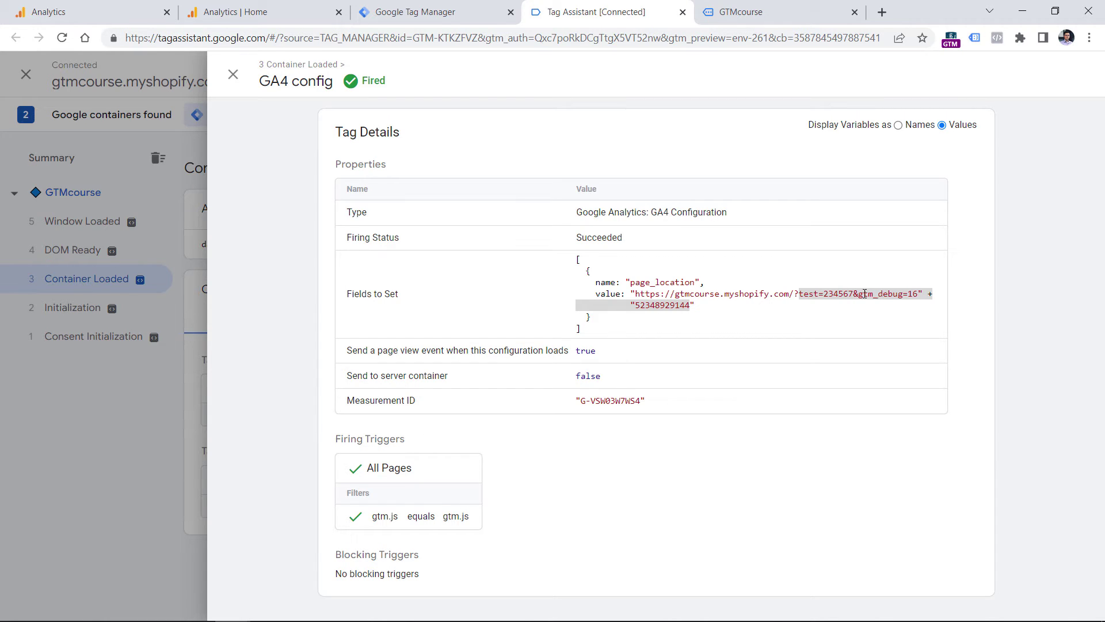
{"action": "double_click", "coordinate": [881, 295]}
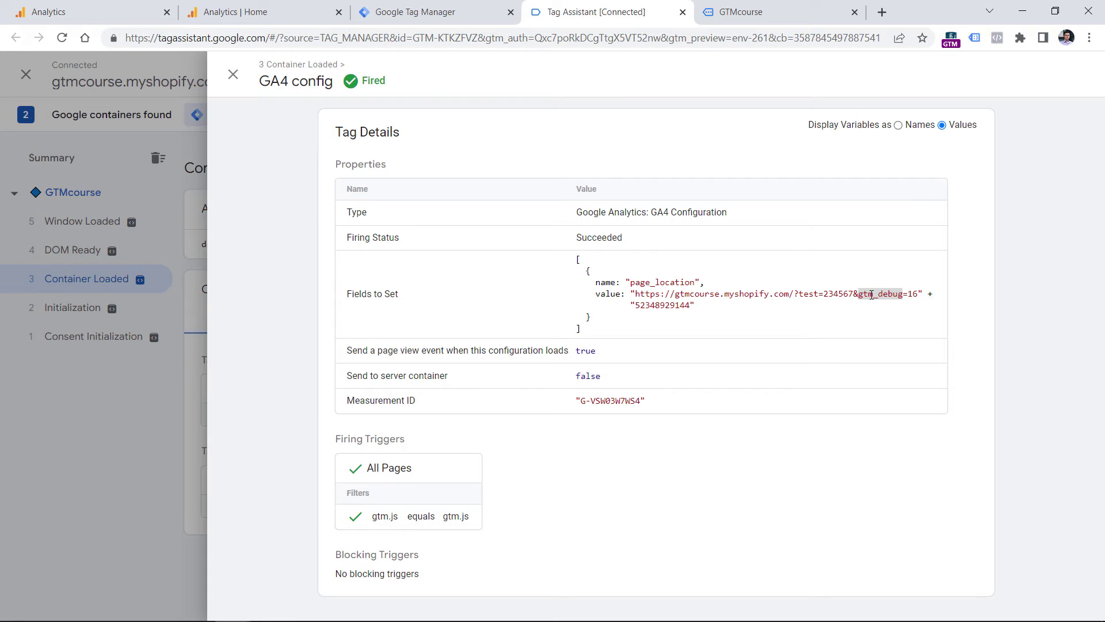
Add gtm_debug as a fifth deleted query key in the Trim Query variable and save it
{"action": "left_click", "coordinate": [377, 5]}
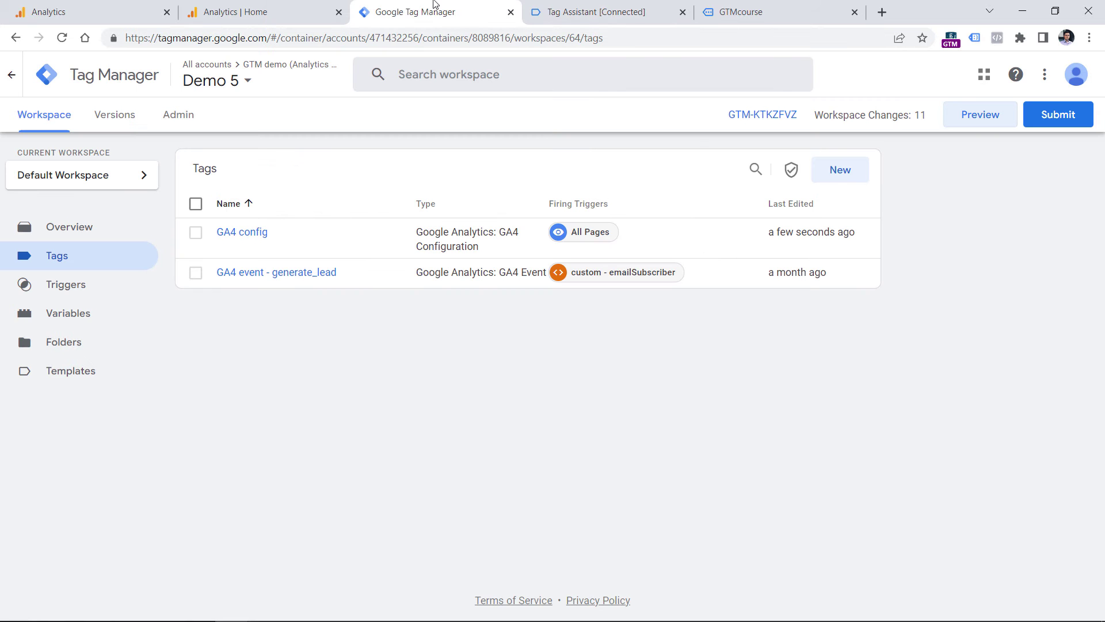
{"action": "left_click", "coordinate": [242, 233]}
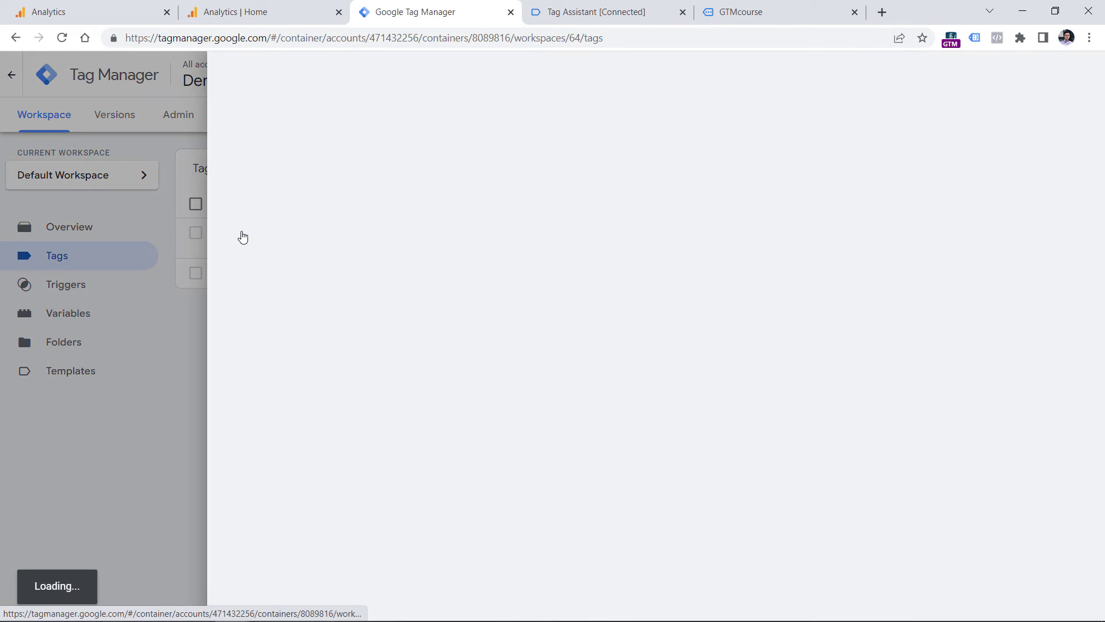
{"action": "left_click", "coordinate": [107, 334]}
{"action": "left_click", "coordinate": [66, 317]}
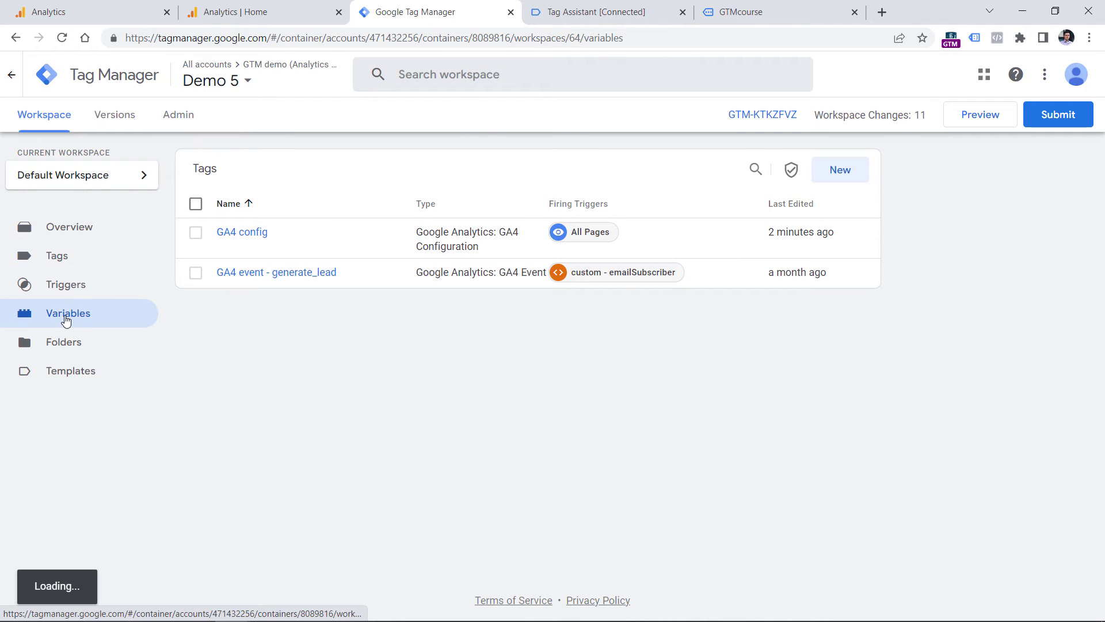
{"action": "scroll", "coordinate": [284, 518], "scroll_direction": "down", "scroll_amount": 3}
{"action": "left_click", "coordinate": [283, 549]}
{"action": "left_click", "coordinate": [448, 353]}
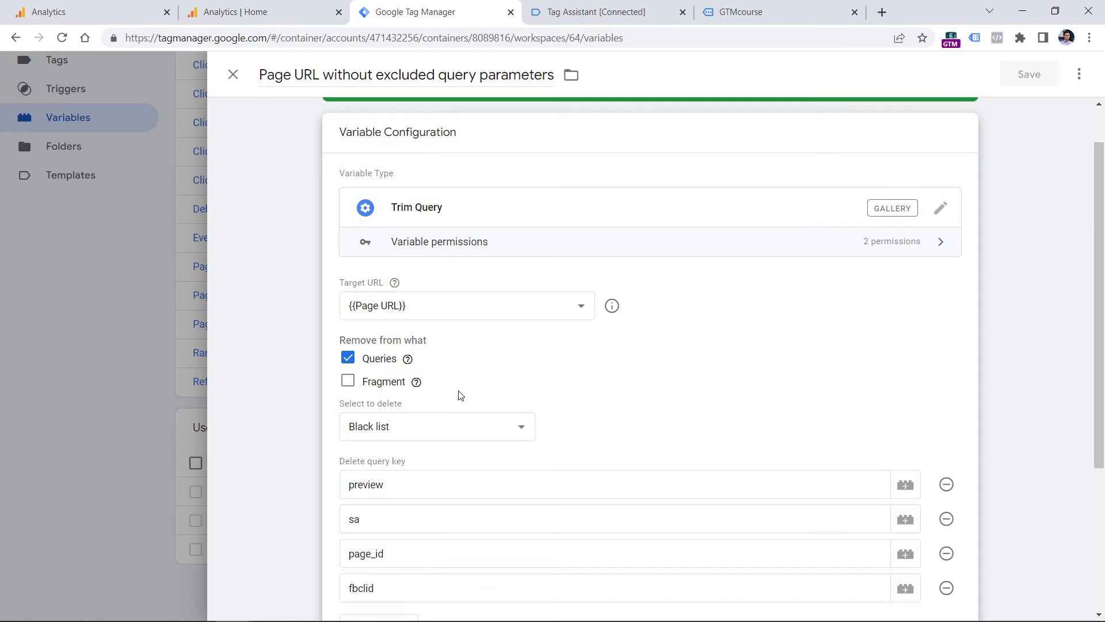
{"action": "scroll", "coordinate": [455, 394], "scroll_direction": "down", "scroll_amount": 3}
{"action": "left_click", "coordinate": [384, 403]}
{"action": "type", "text": "gtm_debug"}
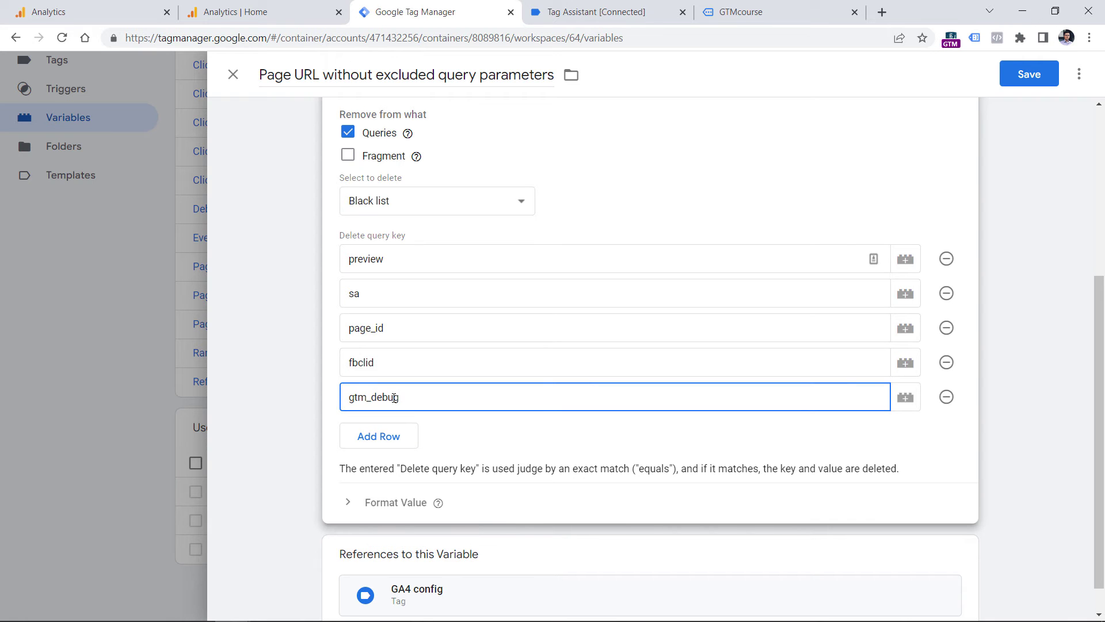
{"action": "left_click", "coordinate": [1030, 74]}
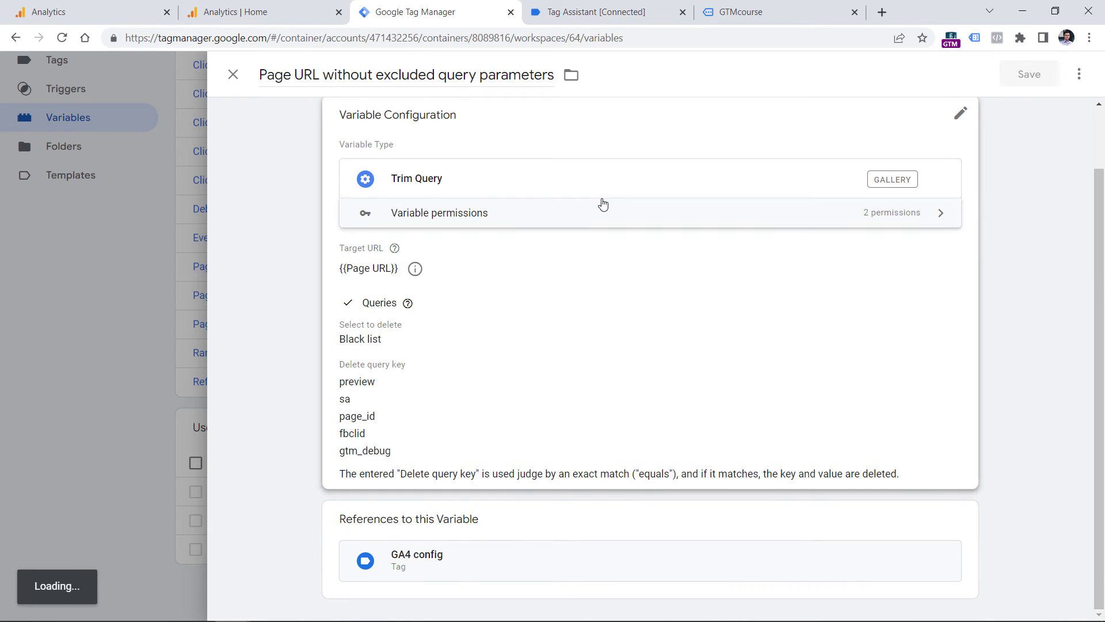
{"action": "scroll", "coordinate": [553, 179], "scroll_direction": "up", "scroll_amount": 5}
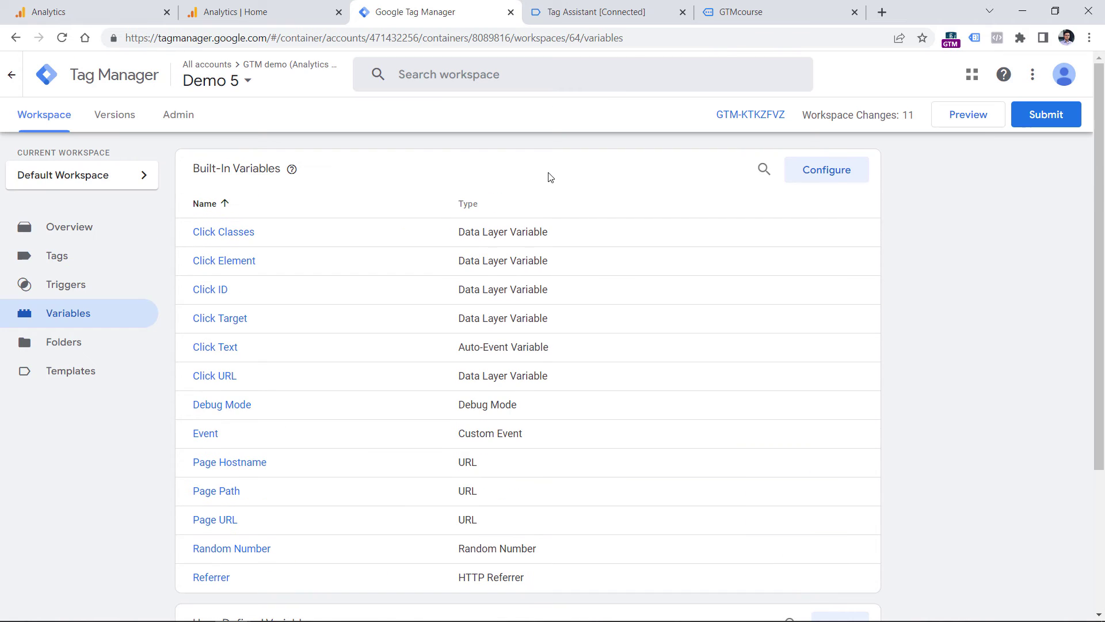
Rerun Preview and confirm GA4 config's page_location now keeps only ?test=234567
{"action": "left_click", "coordinate": [968, 118]}
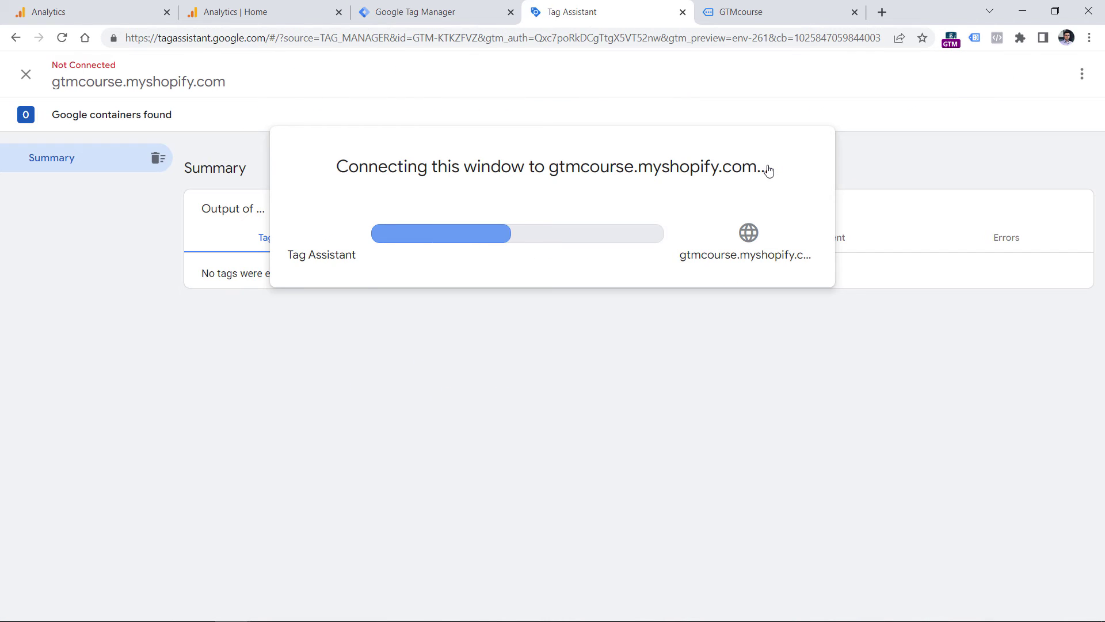
{"action": "left_click", "coordinate": [774, 9]}
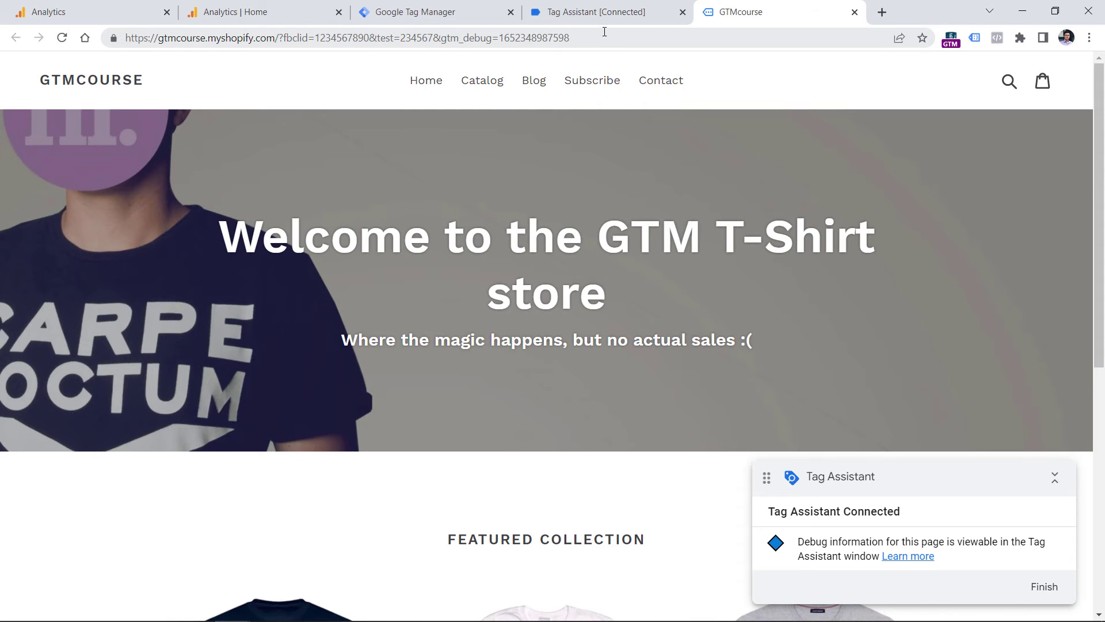
{"action": "left_click", "coordinate": [601, 10]}
{"action": "left_click", "coordinate": [100, 282]}
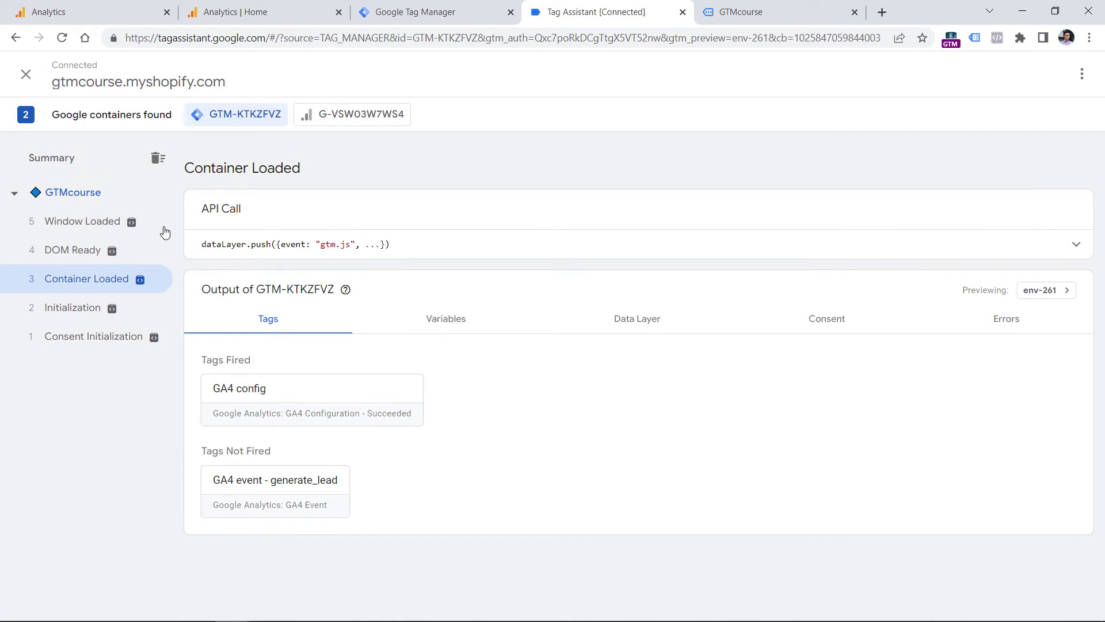
{"action": "left_click", "coordinate": [309, 401]}
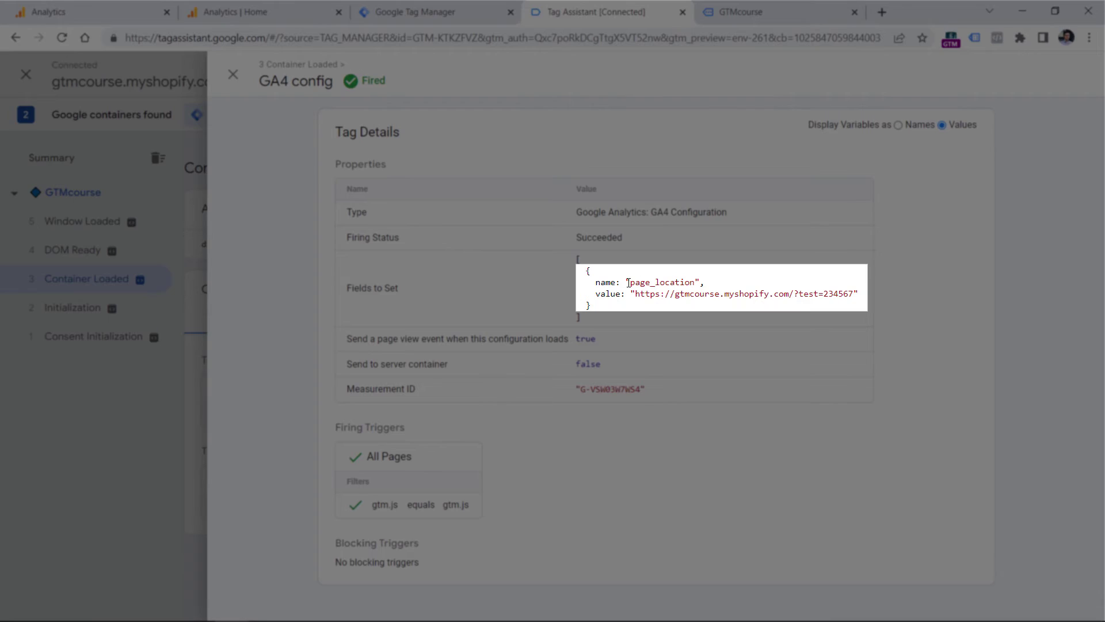
{"action": "left_click", "coordinate": [233, 74]}
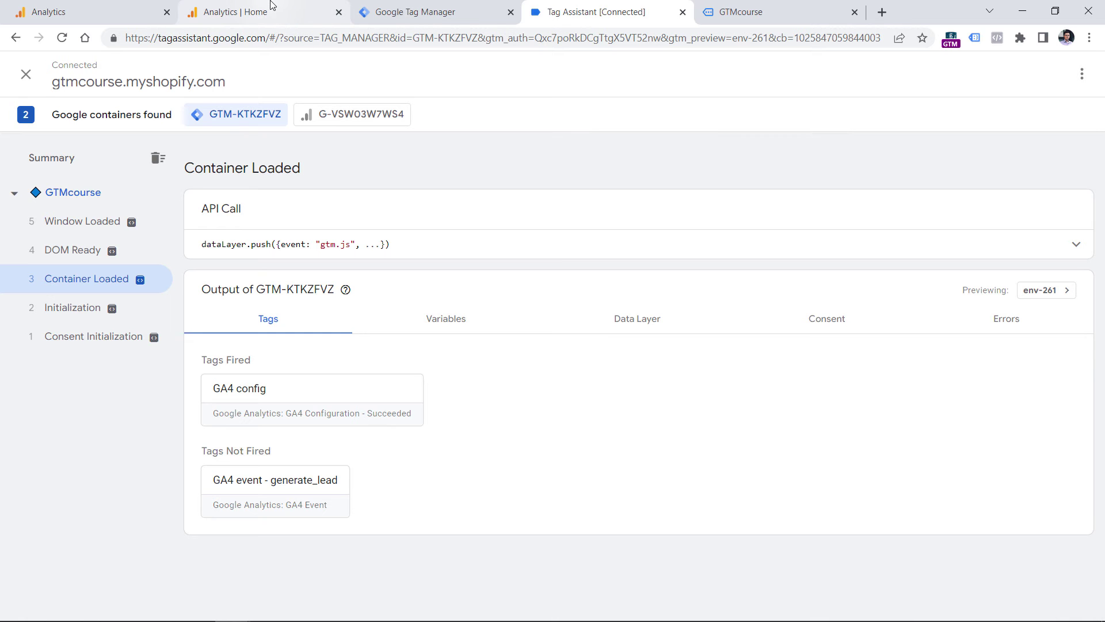
{"action": "left_click", "coordinate": [252, 10]}
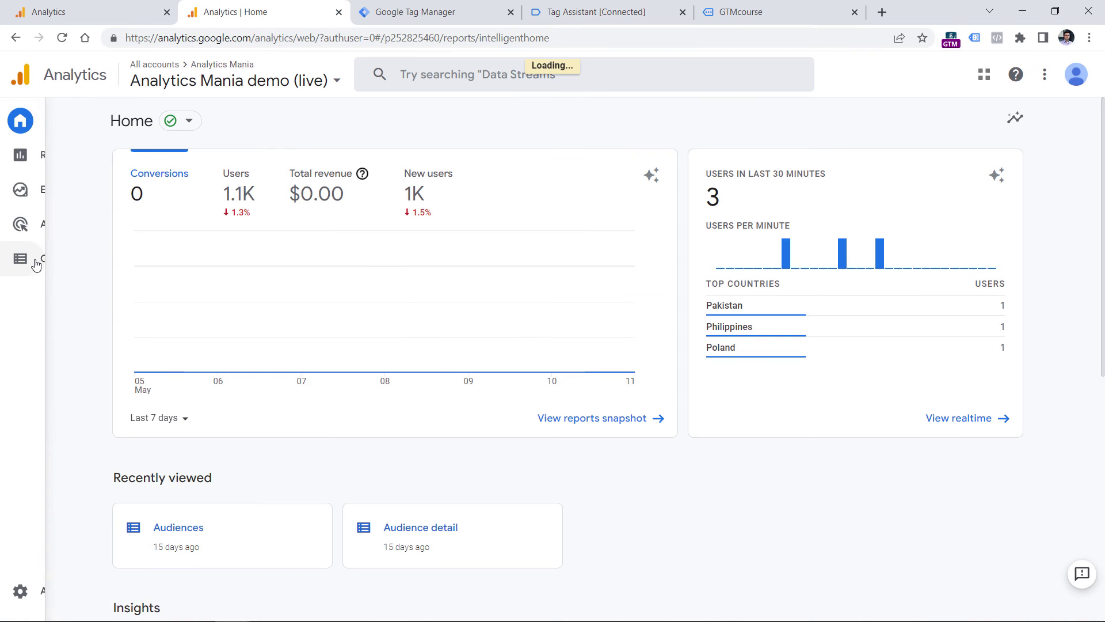
{"action": "left_click", "coordinate": [111, 221]}
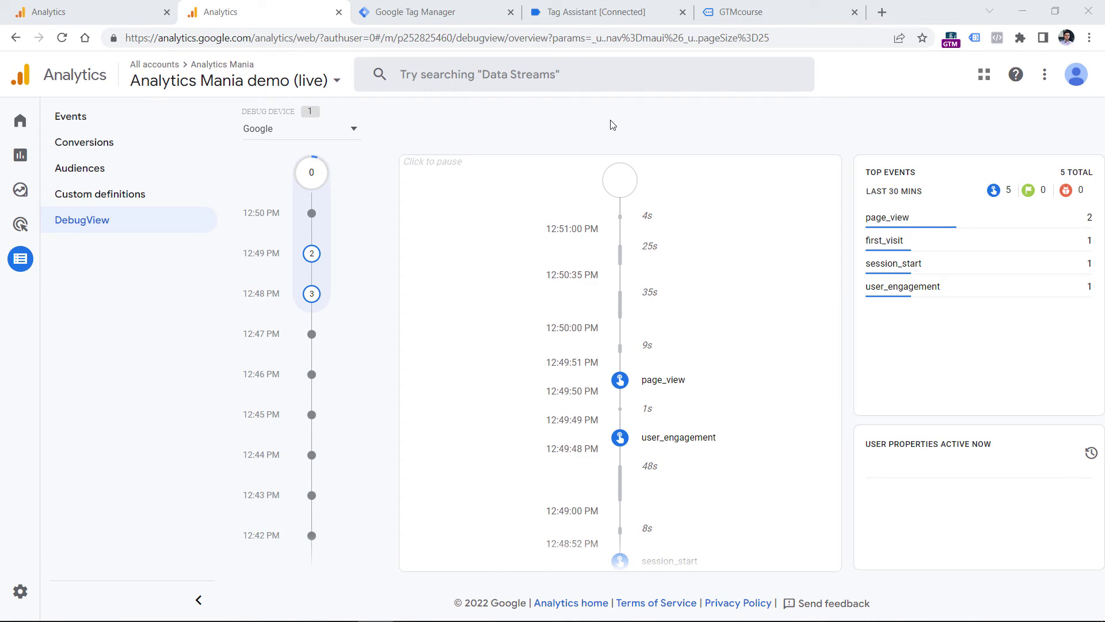
{"action": "left_click", "coordinate": [662, 384]}
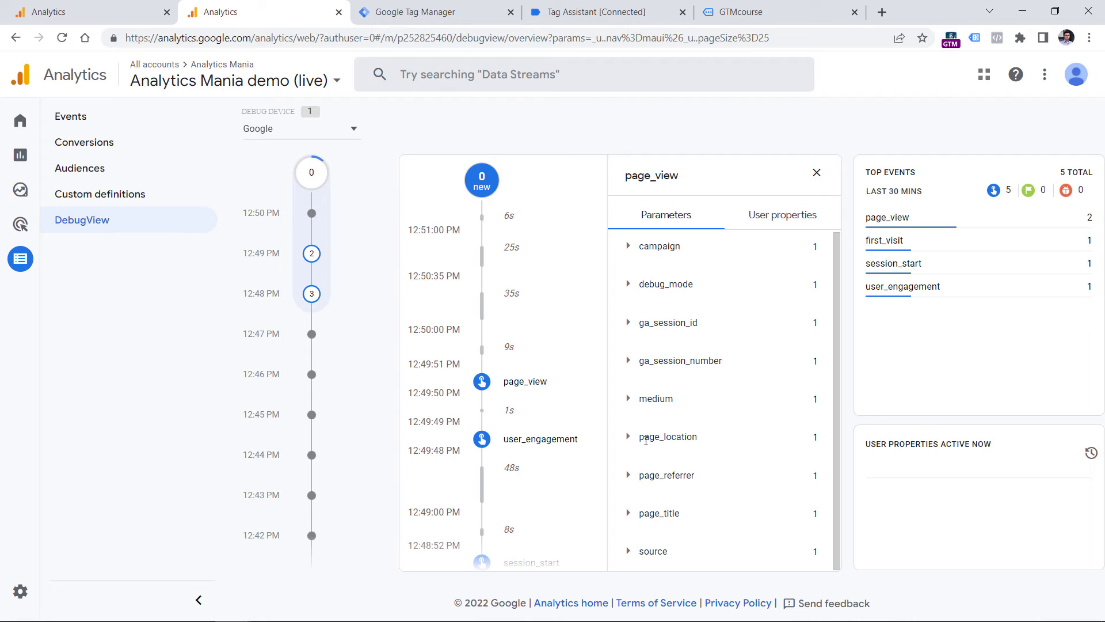
{"action": "left_click", "coordinate": [651, 440]}
{"action": "left_click_drag", "start_coordinate": [687, 478], "coordinate": [632, 466]}
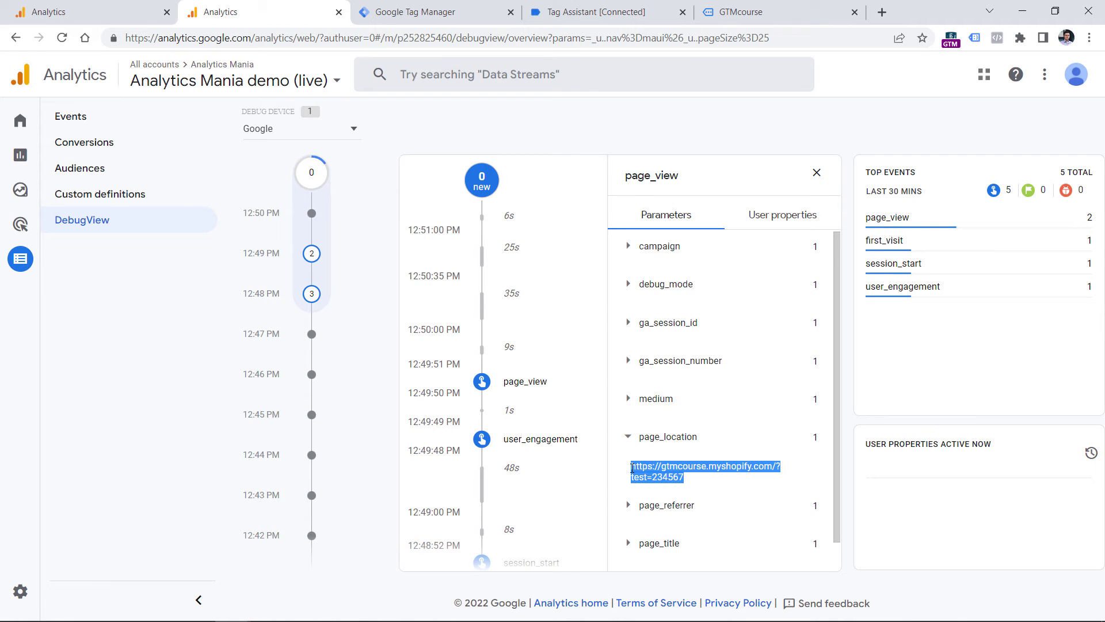
{"action": "key", "text": "ctrl+Tab"}
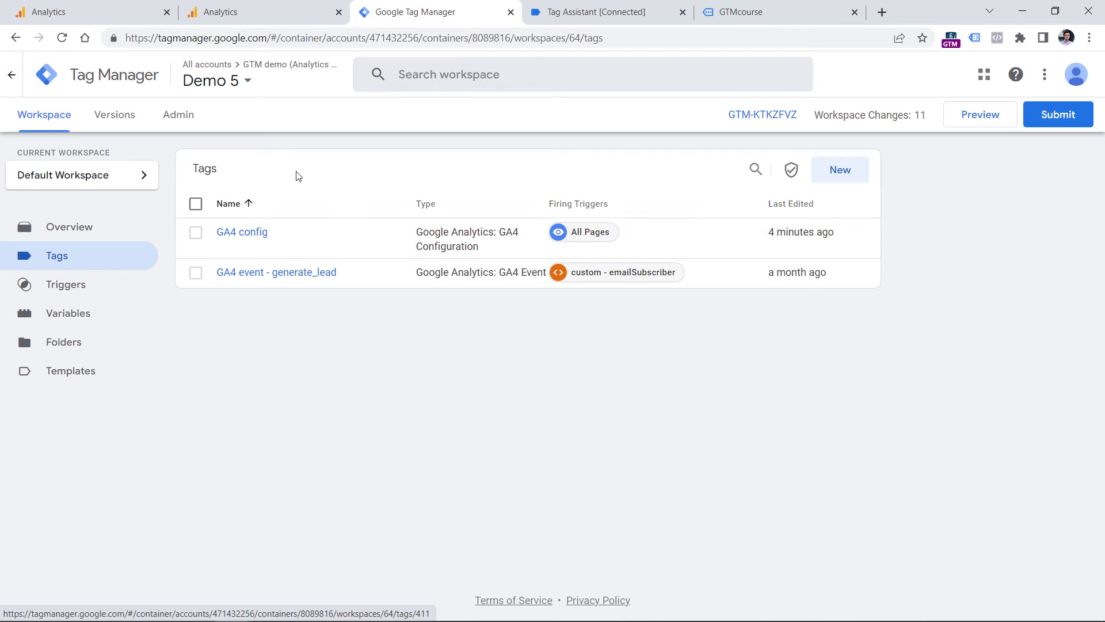
In the GA4 event - generate_lead tag's configuration, remove the login_status event parameter
{"action": "left_click", "coordinate": [280, 278]}
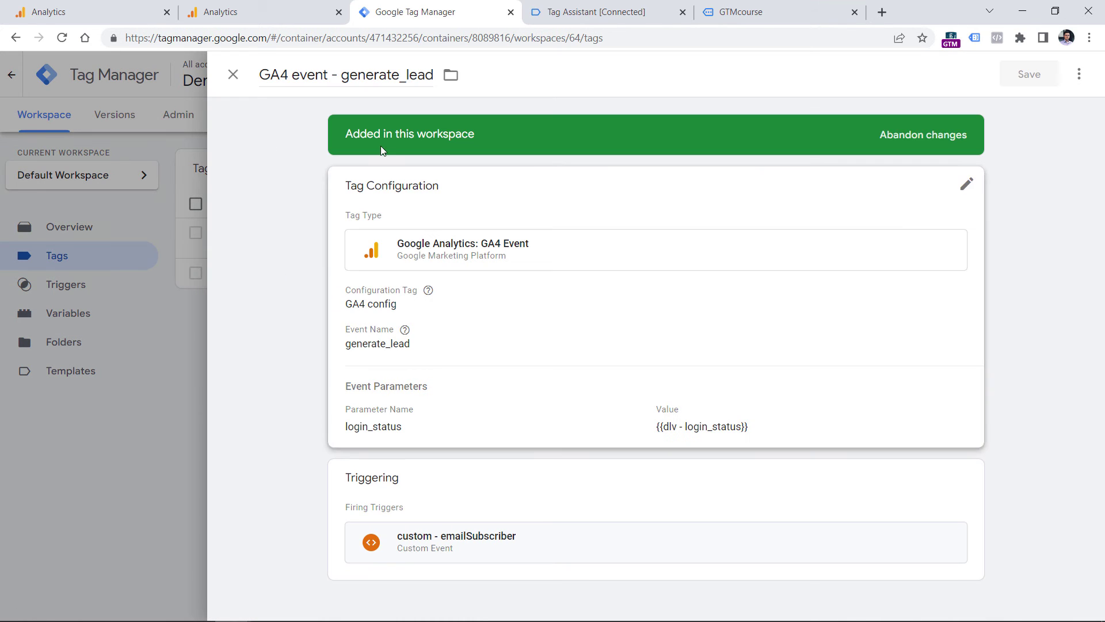
{"action": "left_click", "coordinate": [716, 359]}
{"action": "left_click", "coordinate": [947, 486]}
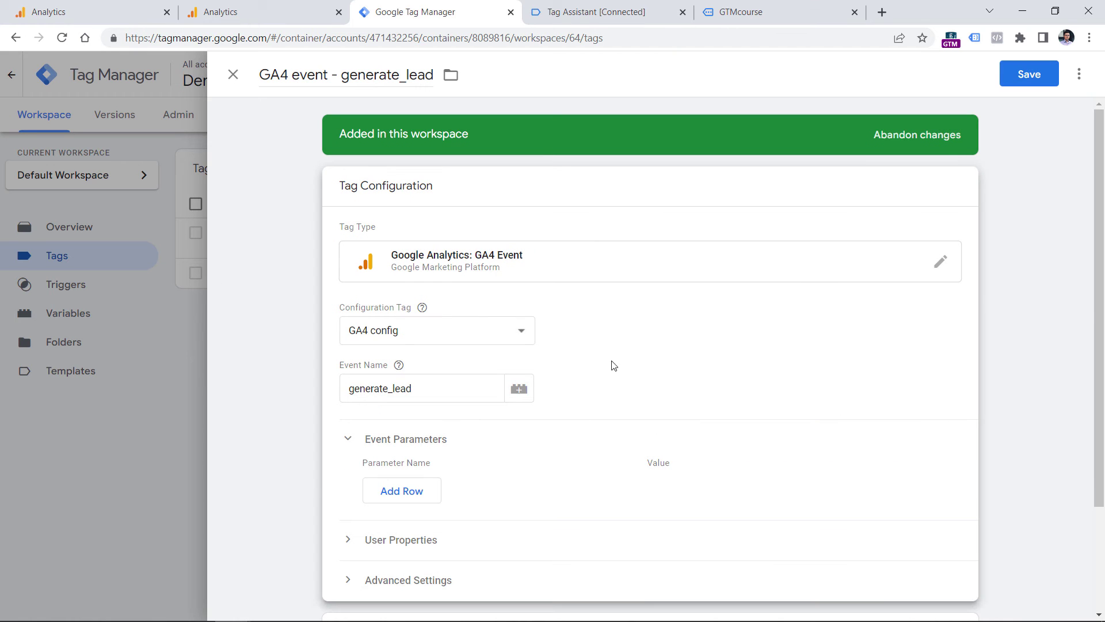
Add a page_location parameter valued {{Page URL without excluded query parameters}} and close the tag editor
{"action": "left_click", "coordinate": [410, 491]}
{"action": "left_click", "coordinate": [417, 485]}
{"action": "type", "text": "page_location"}
{"action": "left_click", "coordinate": [744, 494]}
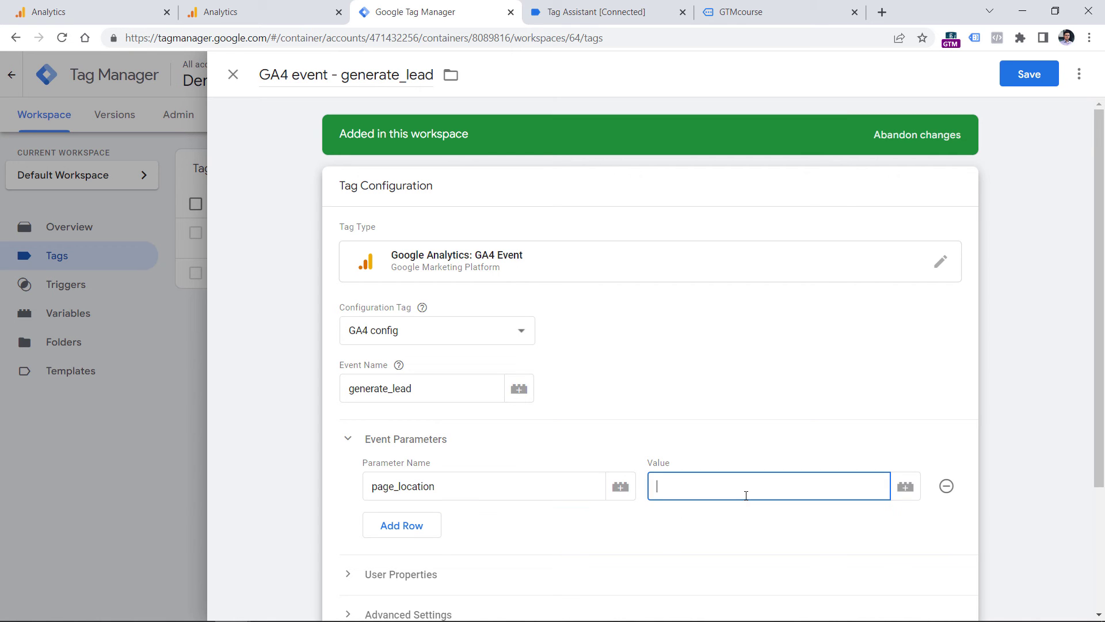
{"action": "left_click", "coordinate": [902, 485]}
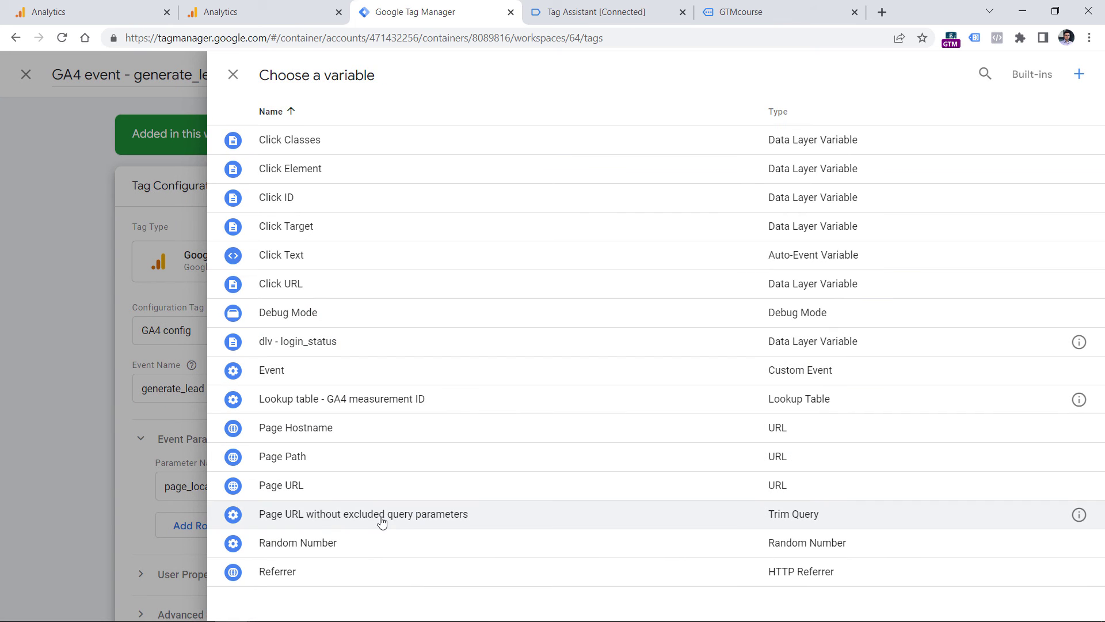
{"action": "left_click", "coordinate": [305, 514]}
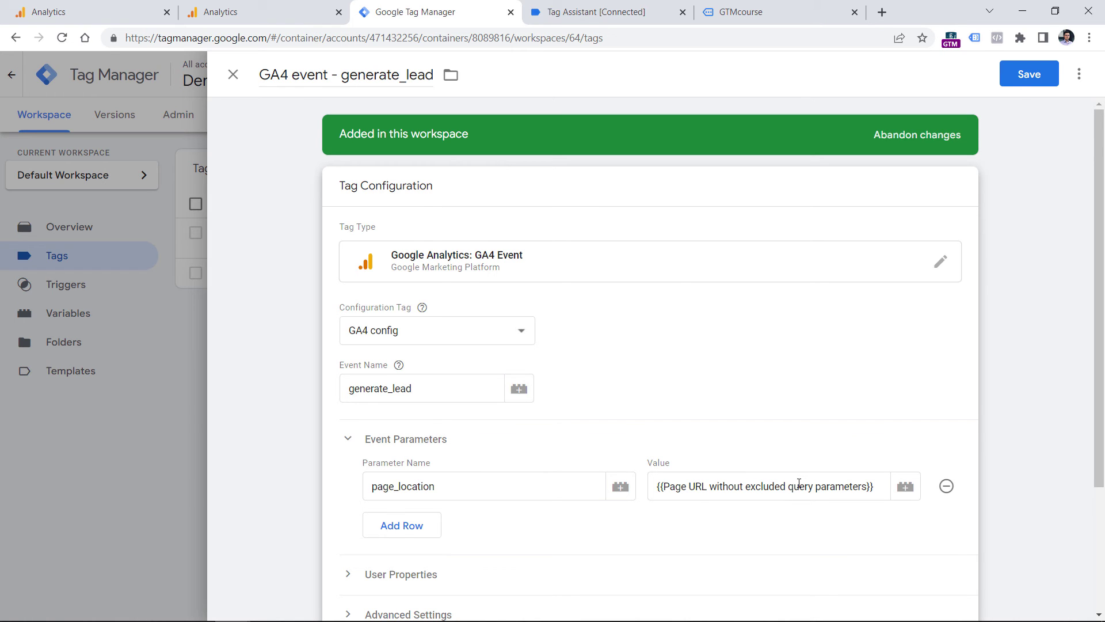
{"action": "key", "text": "Escape"}
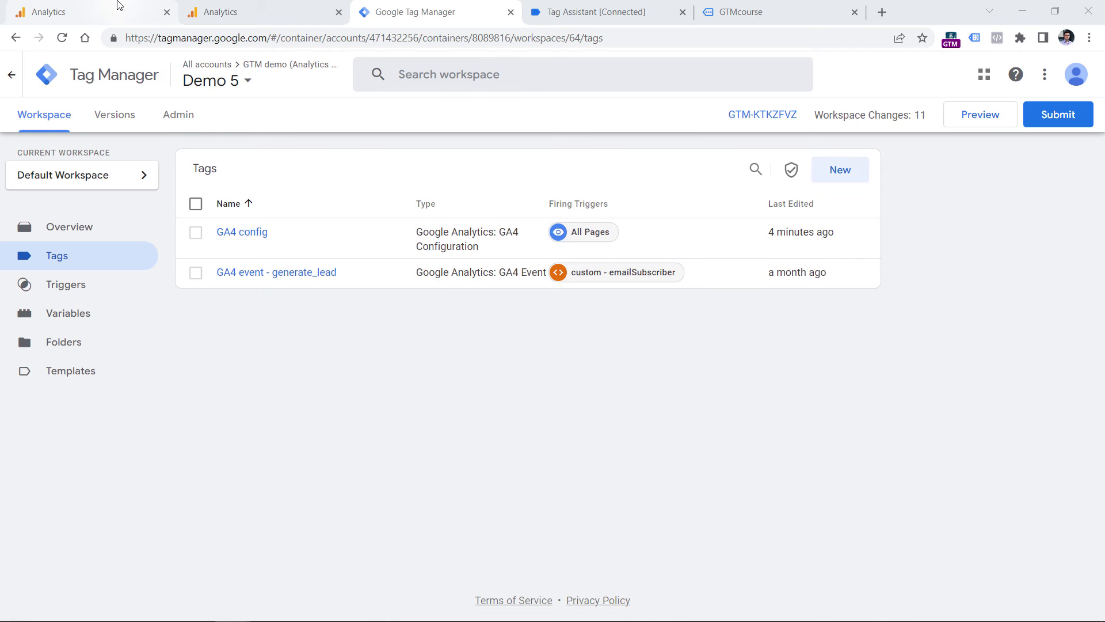
{"action": "left_click", "coordinate": [116, 6]}
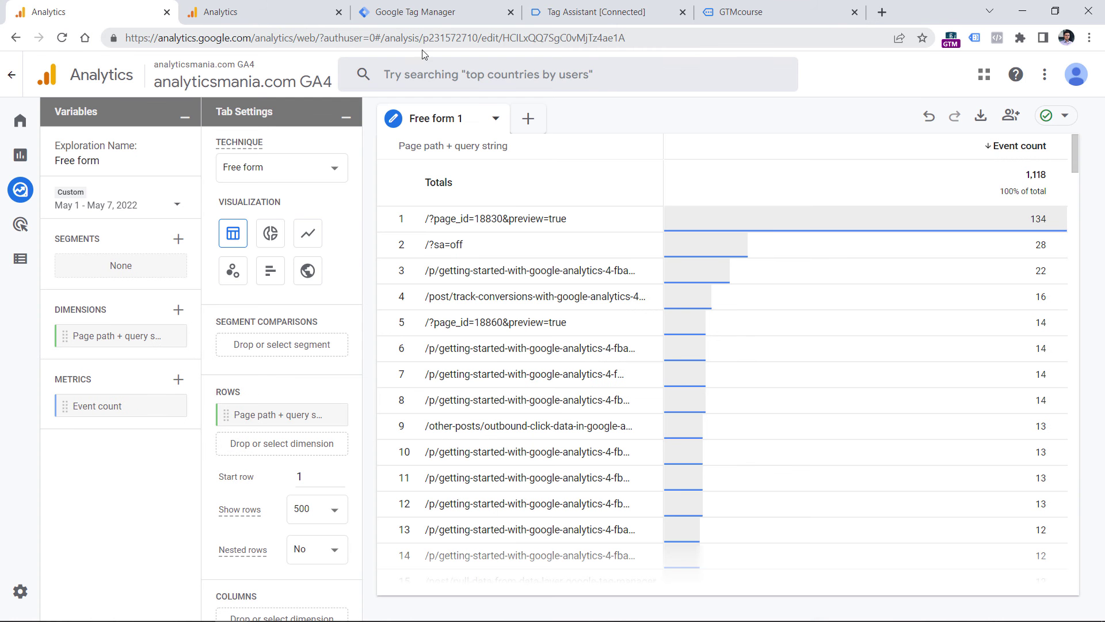
Inspect the Page path + query string rows with page_id, preview and sa, then go to View Settings
{"action": "mouse_move", "coordinate": [256, 420]}
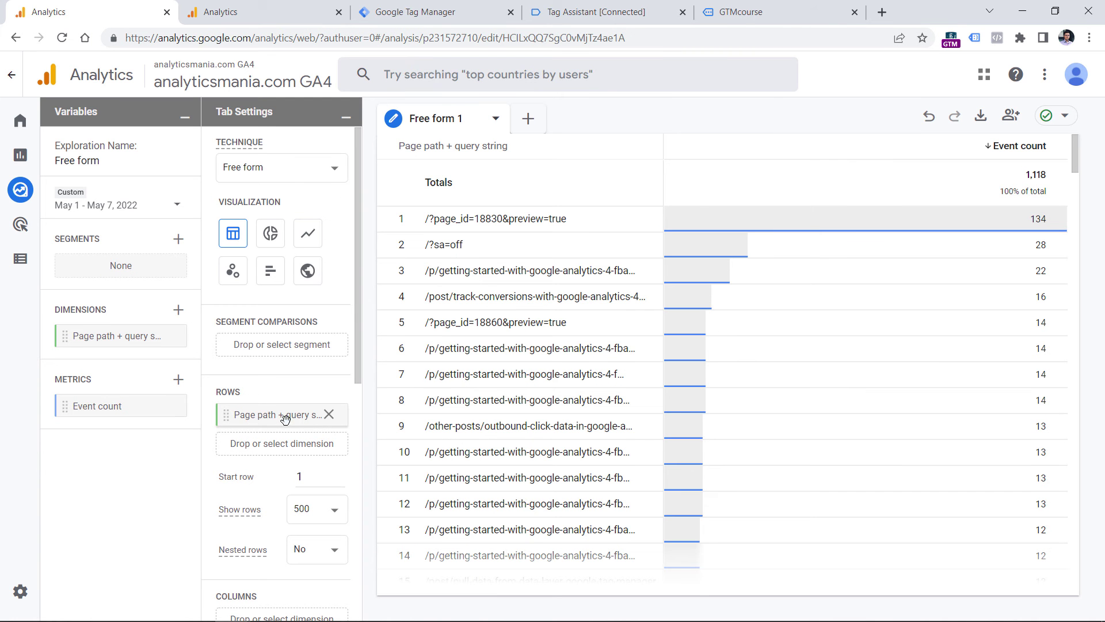
{"action": "mouse_move", "coordinate": [293, 417]}
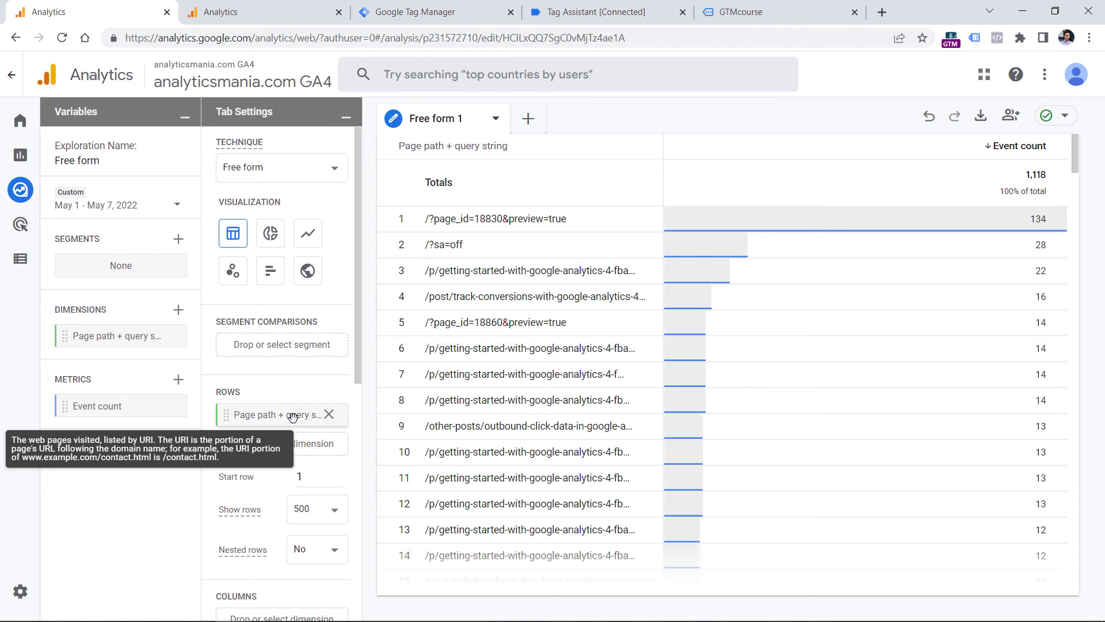
{"action": "key", "text": "ctrl+Tab"}
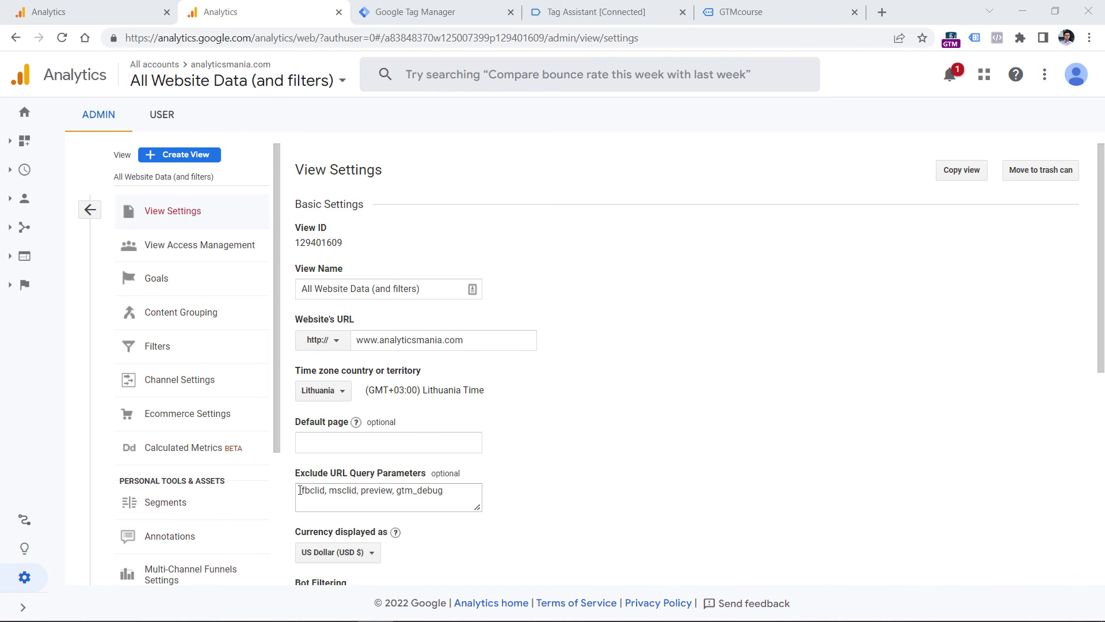
{"action": "left_click_drag", "start_coordinate": [300, 490], "coordinate": [446, 490]}
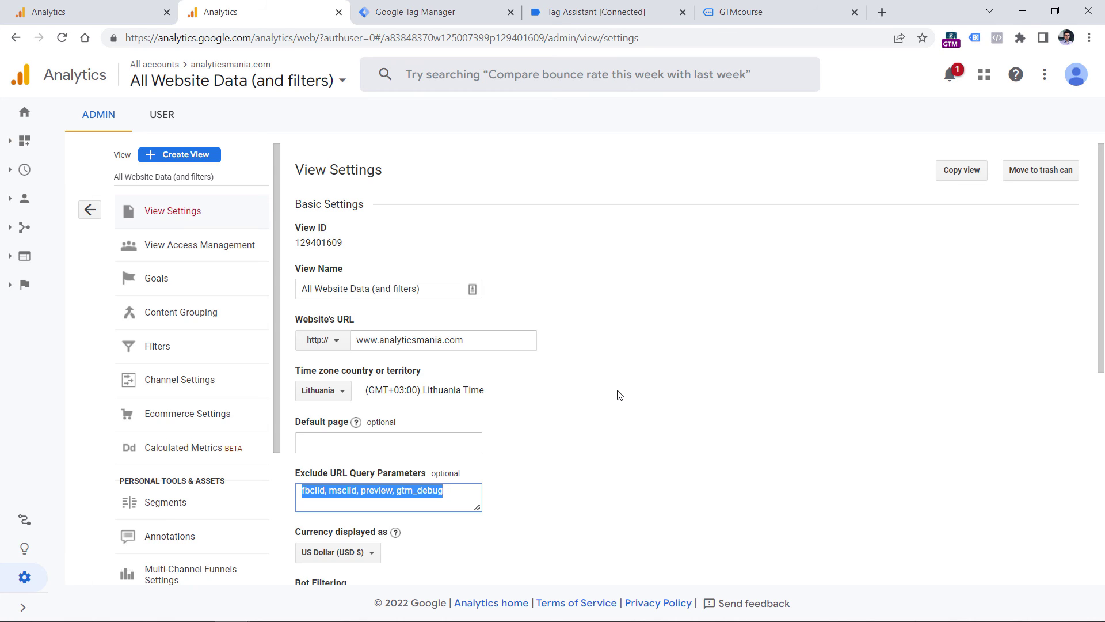
{"action": "left_click", "coordinate": [362, 490]}
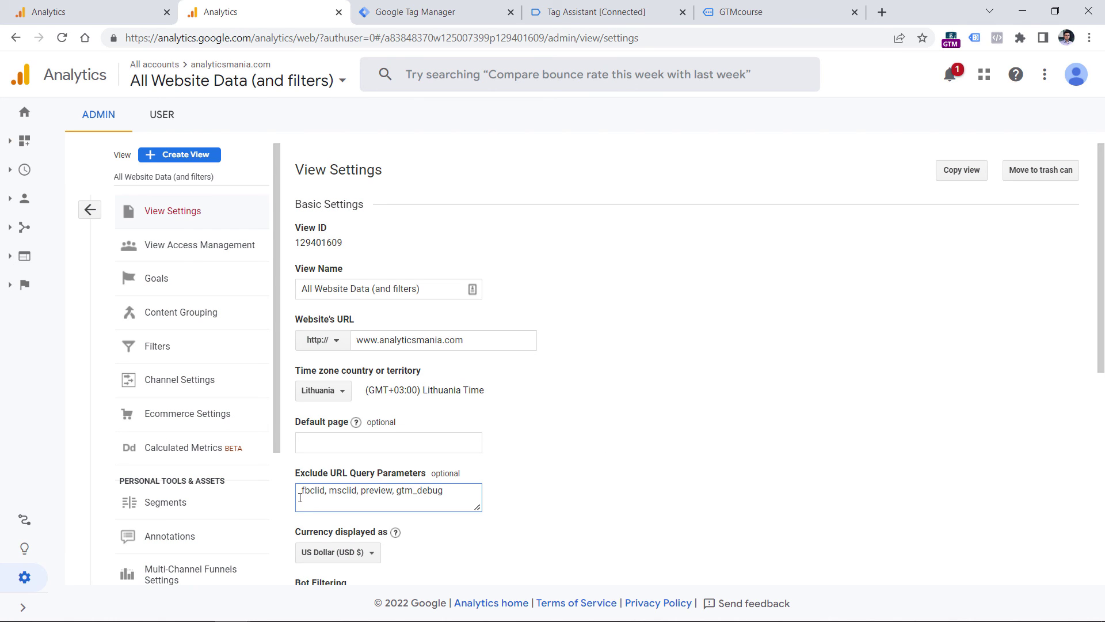